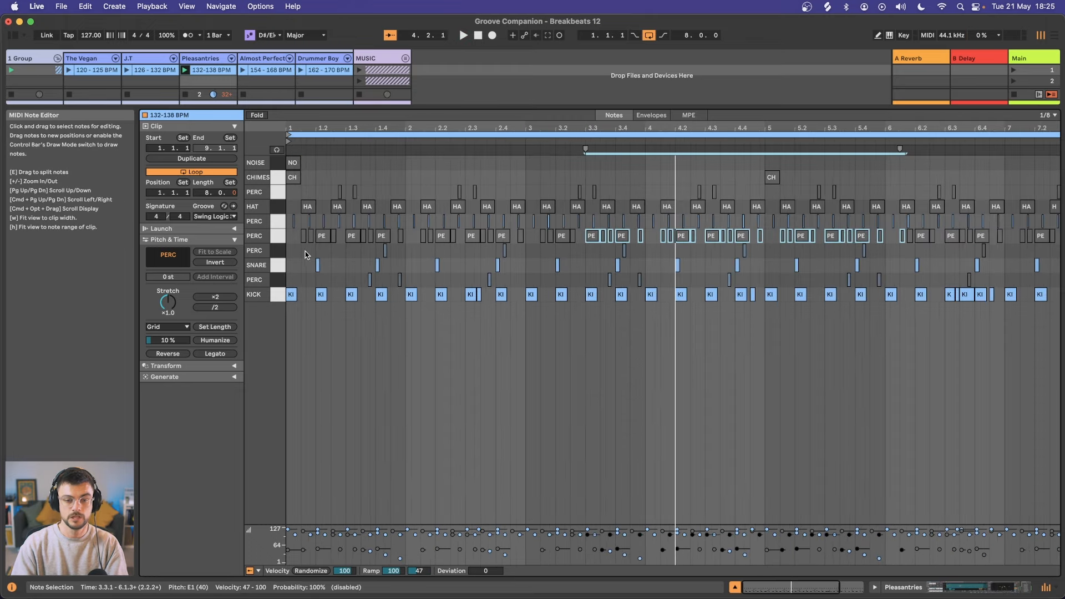
# Play back the 132-138 BPM clip and activate all notes in its E1 PERC row
pyautogui.scroll(5, 371, 256)
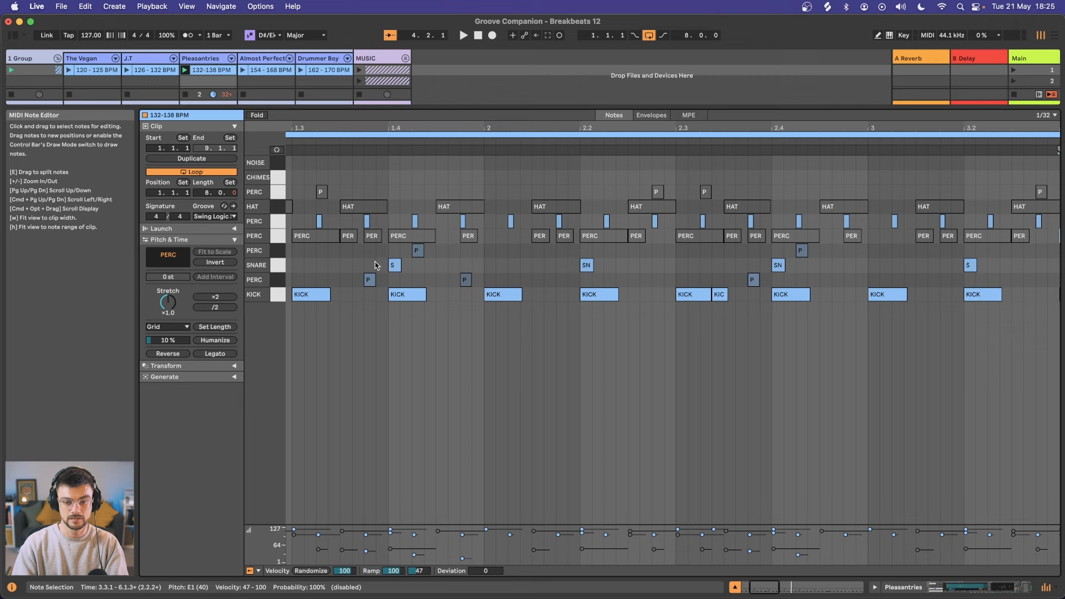
pyautogui.scroll(3, 376, 265)
pyautogui.press('space')
pyautogui.hscroll(3, 666, 274)
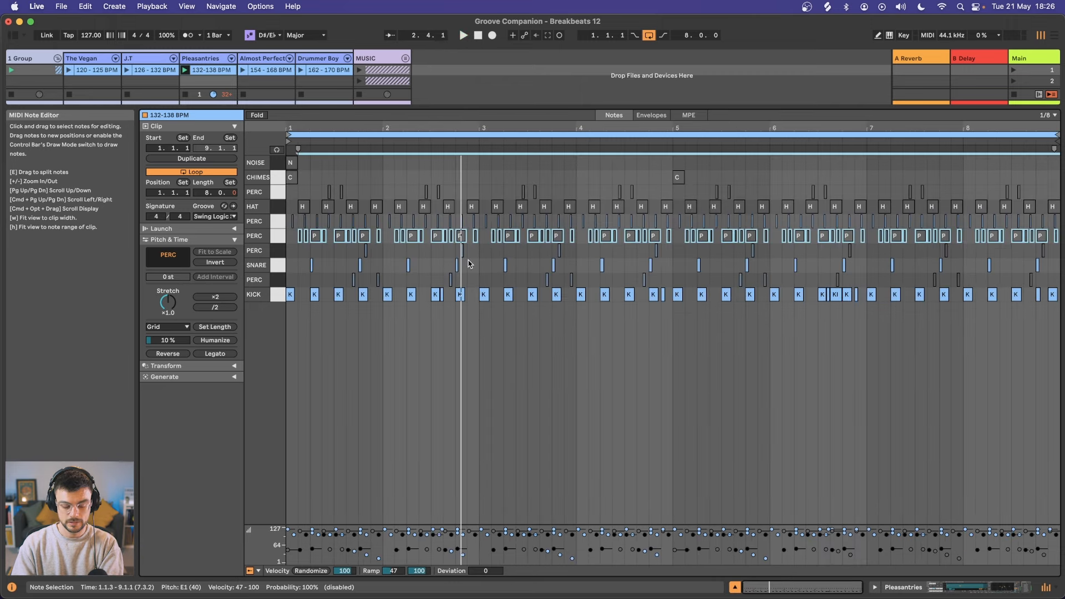
pyautogui.press('0')
# Play the clip from the start and examine how the E1 PERC hits sit against kick and snare, including the bar 6 kick variation
pyautogui.scroll(5, 406, 285)
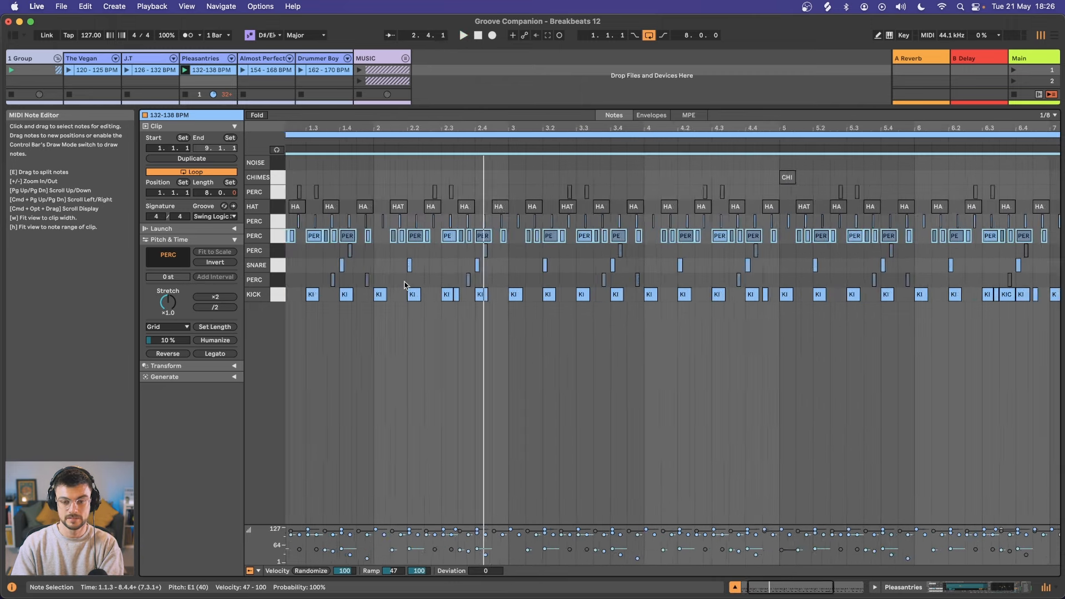
pyautogui.hscroll(-3, 406, 285)
pyautogui.scroll(4, 374, 252)
pyautogui.hscroll(-3, 374, 252)
pyautogui.scroll(4, 397, 242)
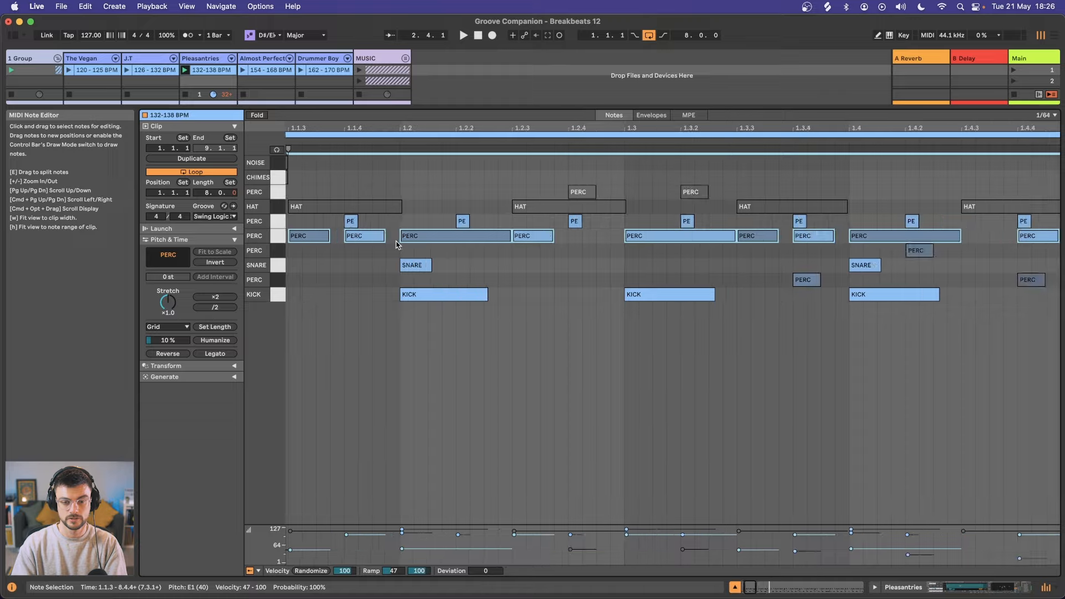
pyautogui.hscroll(-3, 396, 241)
pyautogui.press('space')
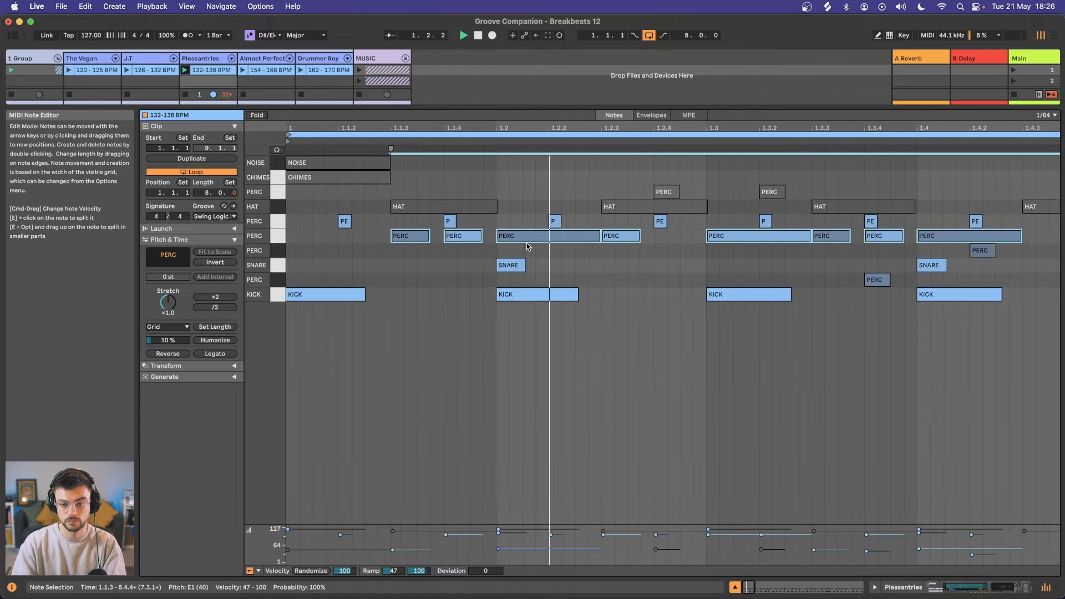
pyautogui.scroll(-4, 527, 247)
pyautogui.scroll(-4, 474, 263)
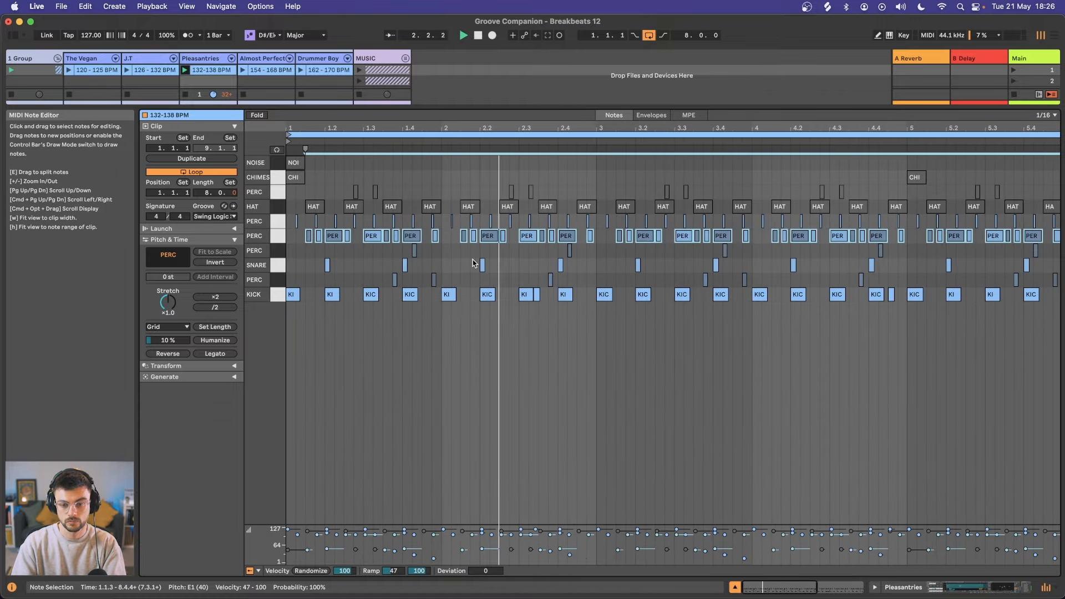
pyautogui.scroll(-4, 382, 265)
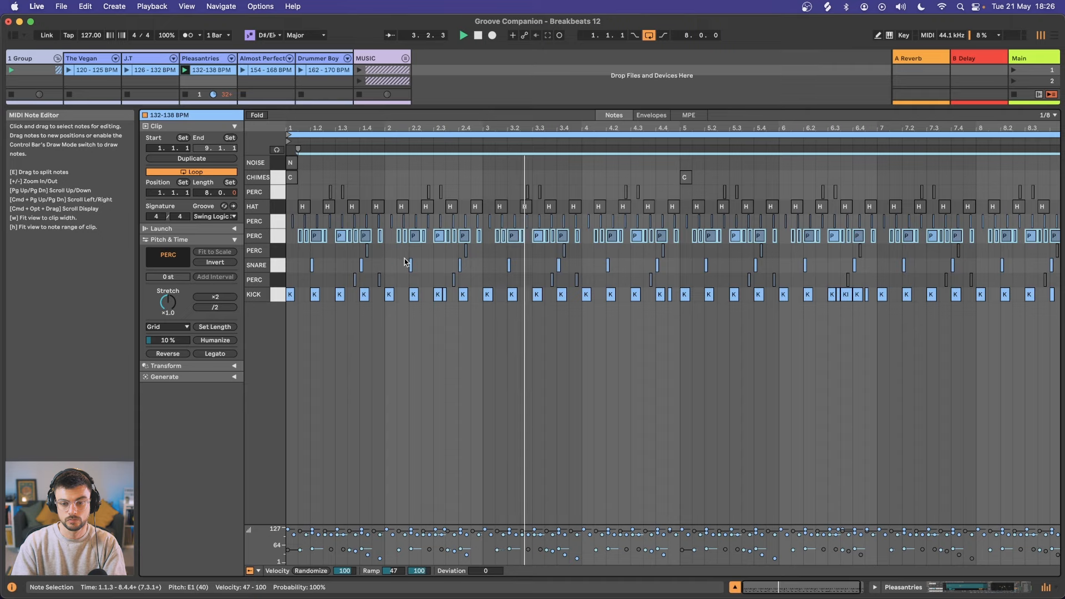
pyautogui.scroll(-2, 427, 260)
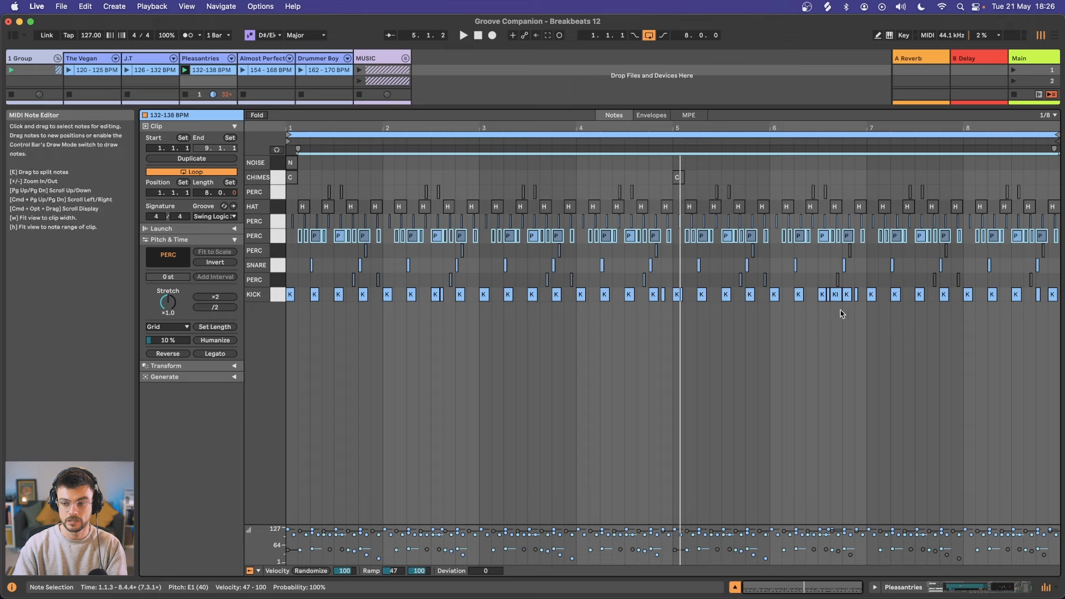
pyautogui.moveTo(853, 312); pyautogui.dragTo(816, 301)
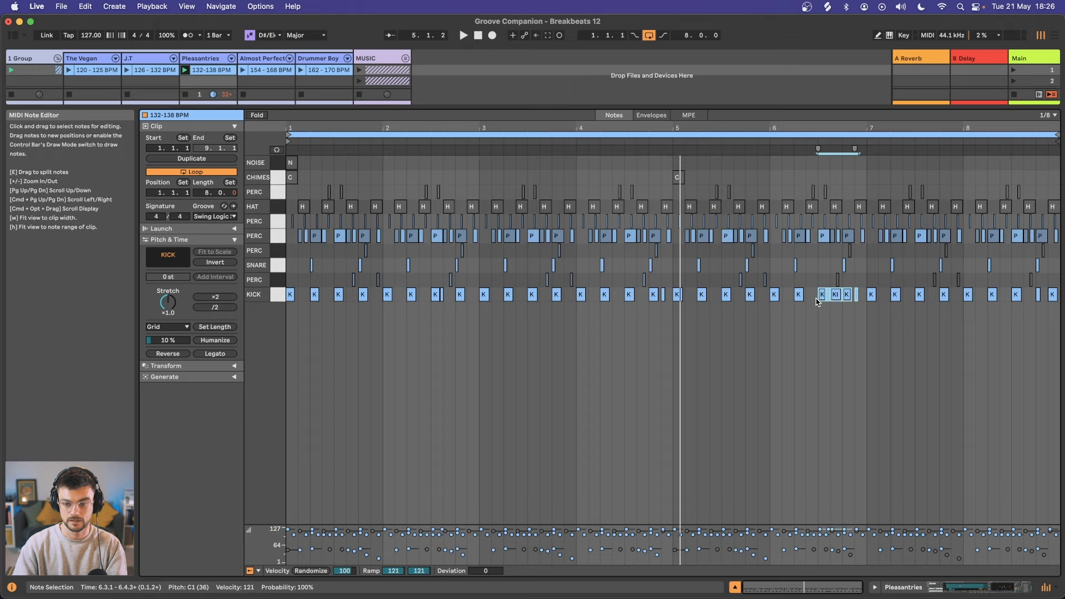
# Activate all notes in the HAT row and in the G1 PERC row above it
pyautogui.click(278, 208)
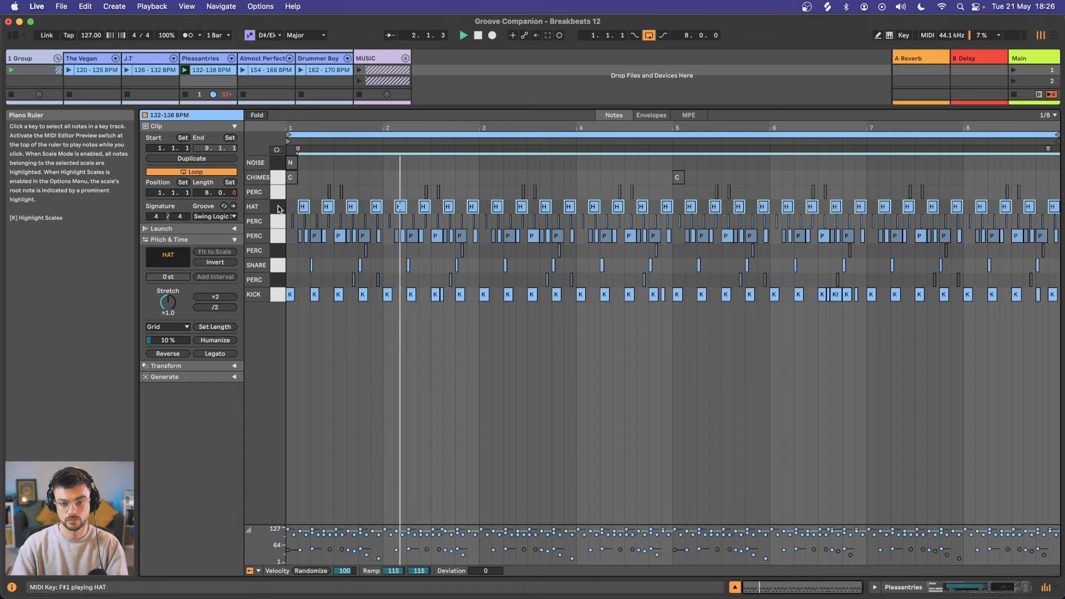
pyautogui.click(278, 198)
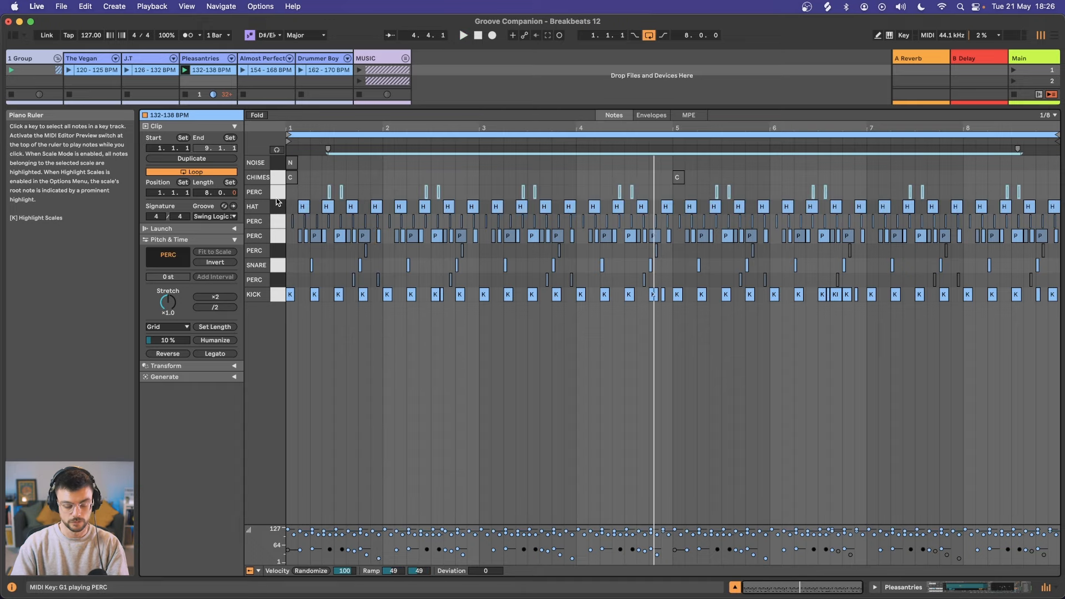
# Play the clip and examine where the G1 PERC pairs fall between the hats and kicks across bars 1 to 4
pyautogui.scroll(5, 340, 189)
pyautogui.hscroll(-5, 340, 187)
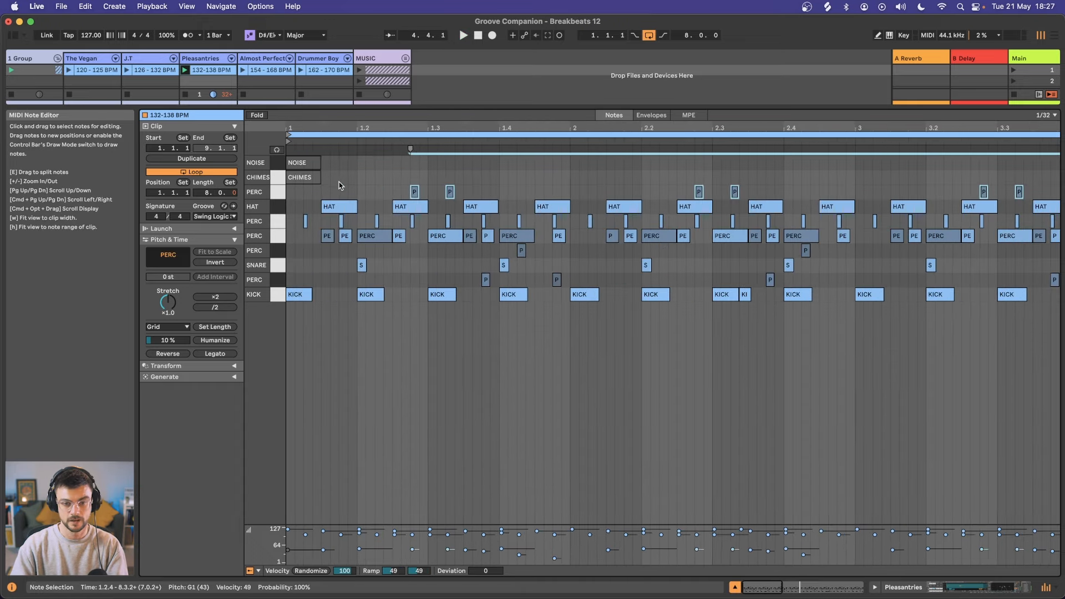
pyautogui.scroll(4, 410, 175)
pyautogui.hscroll(-4, 409, 176)
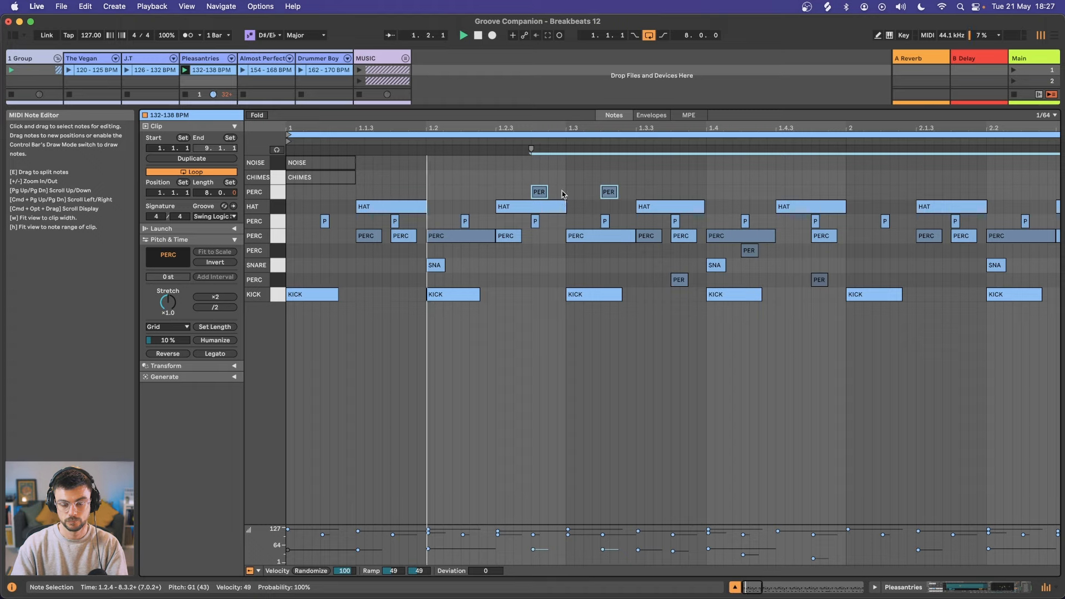
pyautogui.scroll(-8, 635, 174)
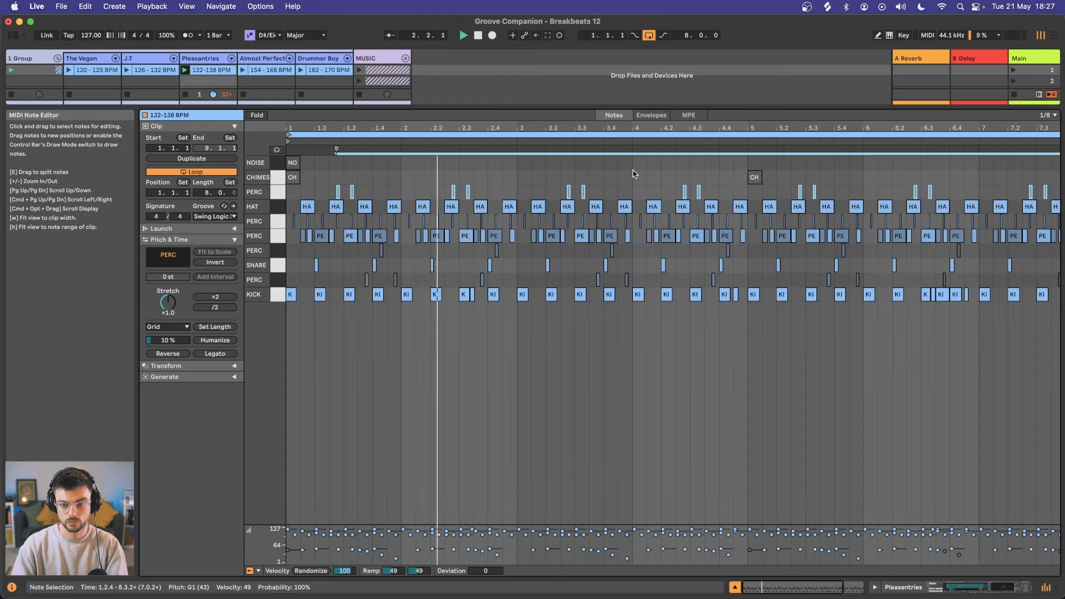
pyautogui.scroll(5, 576, 184)
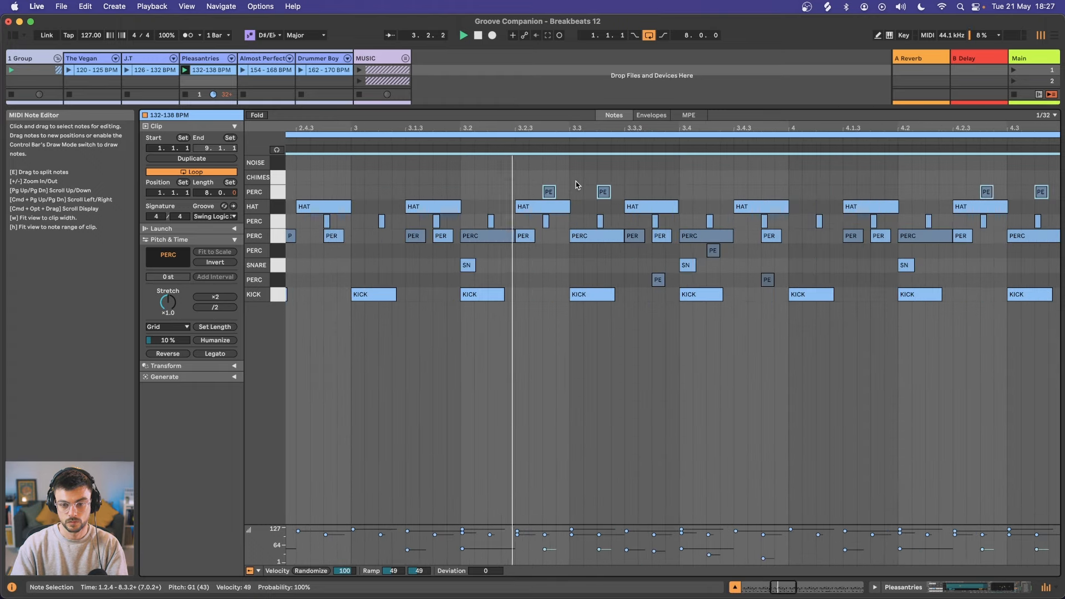
pyautogui.scroll(-8, 576, 185)
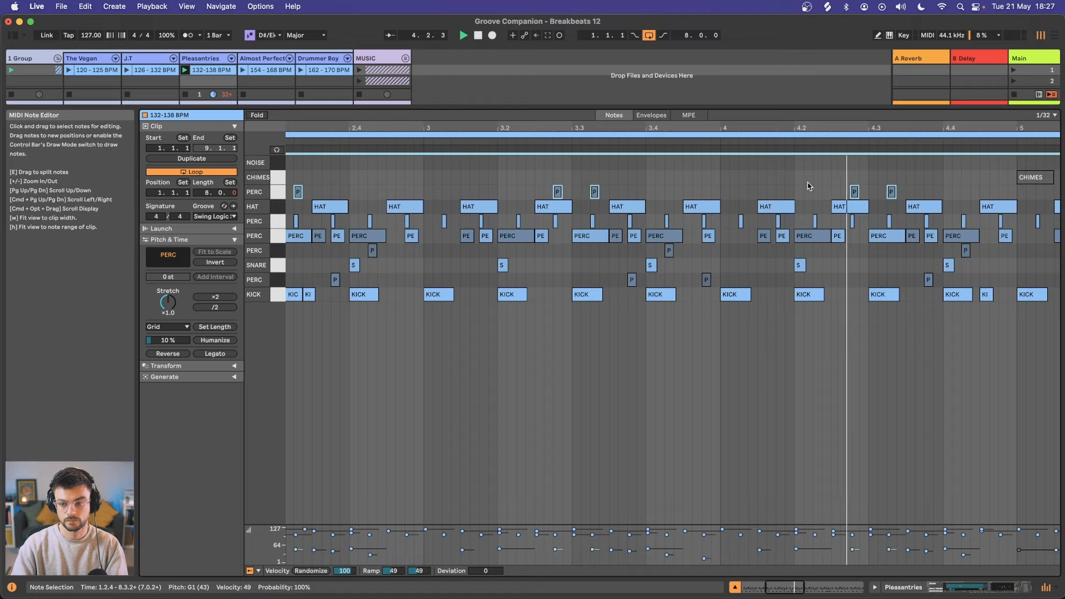
# Select all notes in the CHIMES row, followed by the note in the NOISE row
pyautogui.click(276, 177)
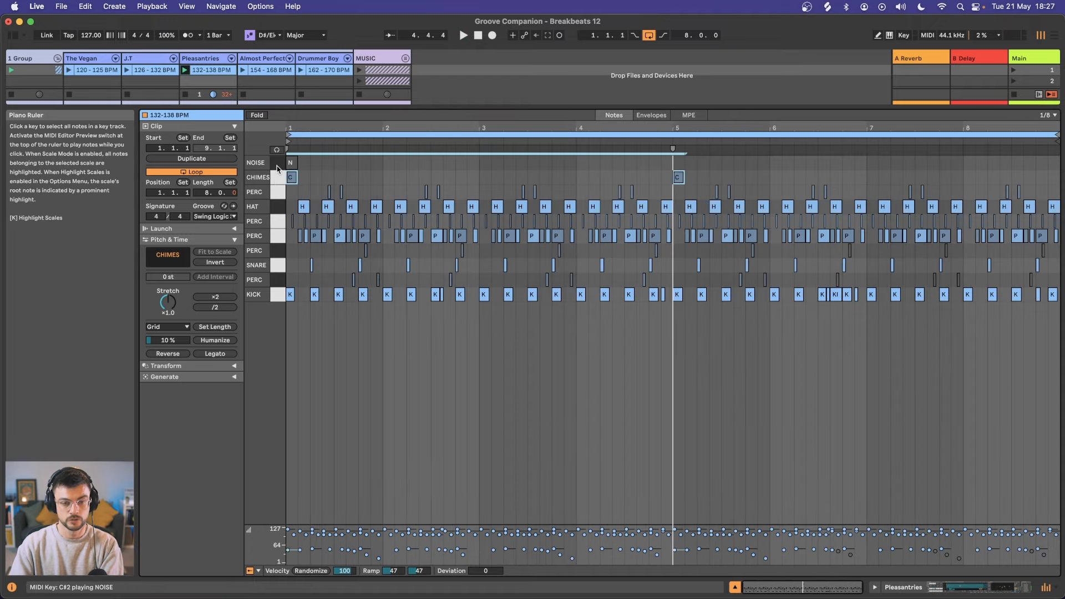
pyautogui.click(278, 167)
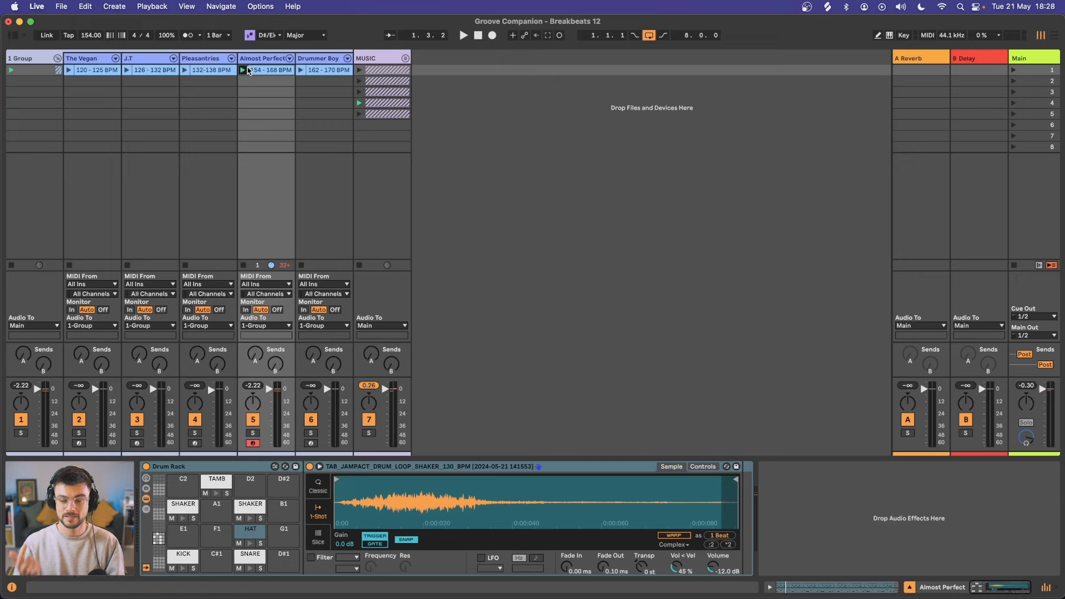
# Open the 154 - 168 BPM clip on the Almost Perfect track and deactivate its TAMB, SHAKER and HAT notes
pyautogui.doubleClick(272, 71)
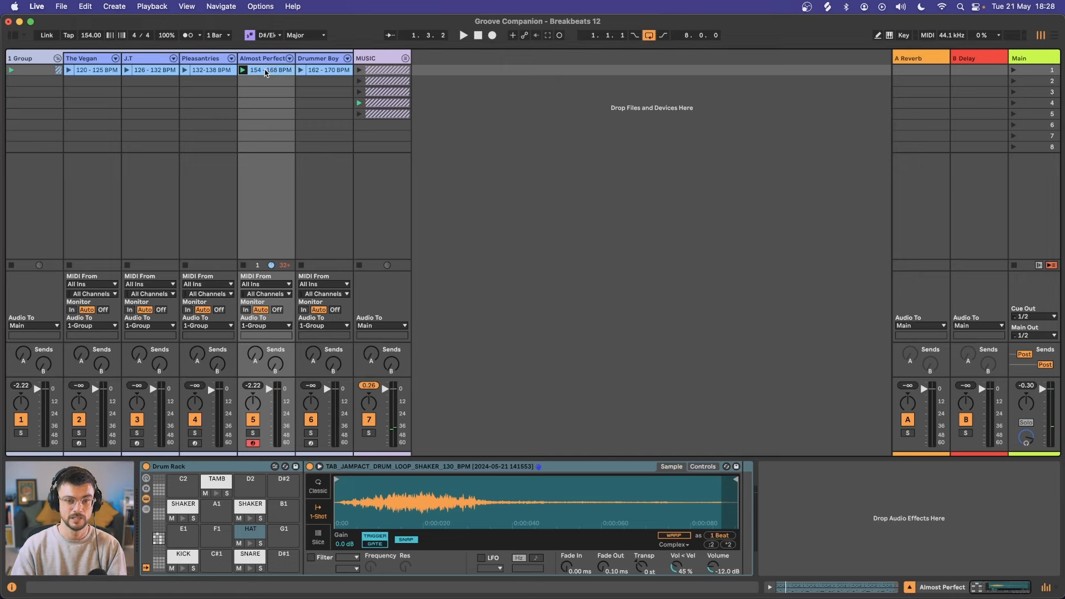
pyautogui.click(288, 273)
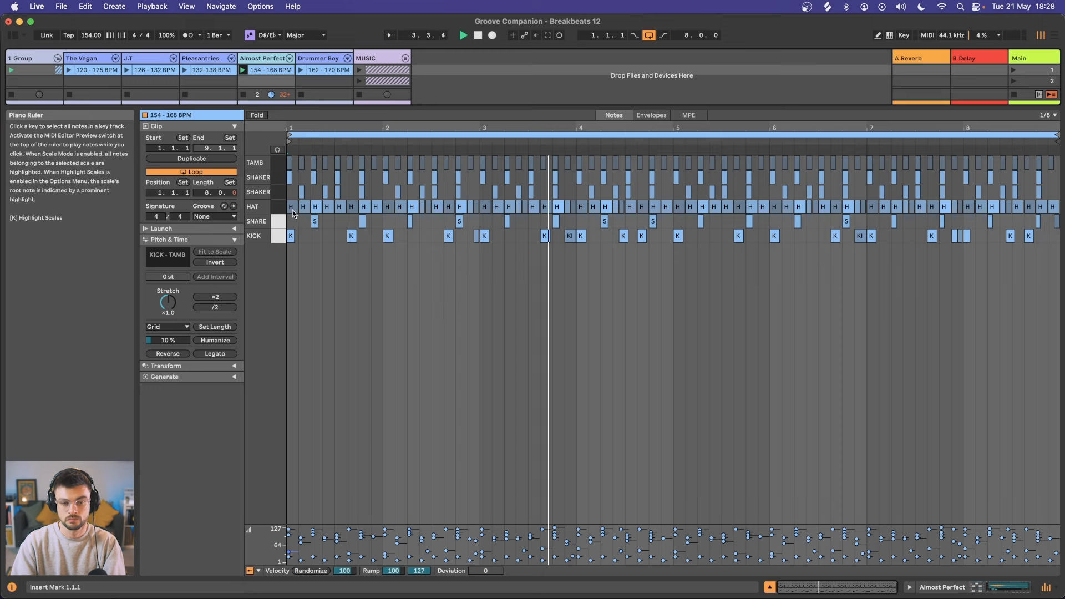
pyautogui.moveTo(287, 194); pyautogui.dragTo(1059, 150)
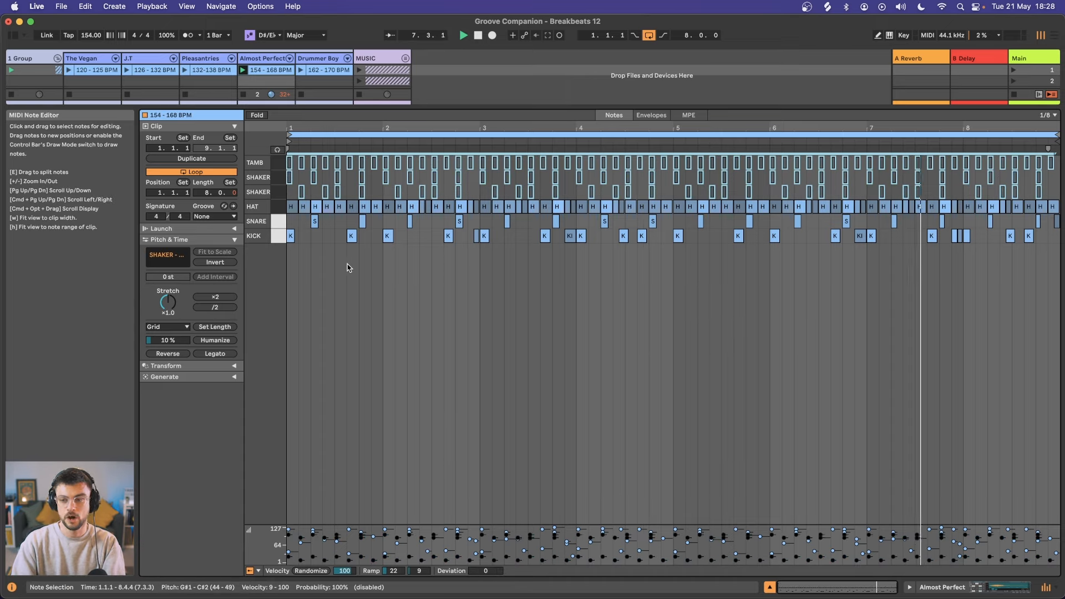
pyautogui.click(279, 208)
pyautogui.press('0')
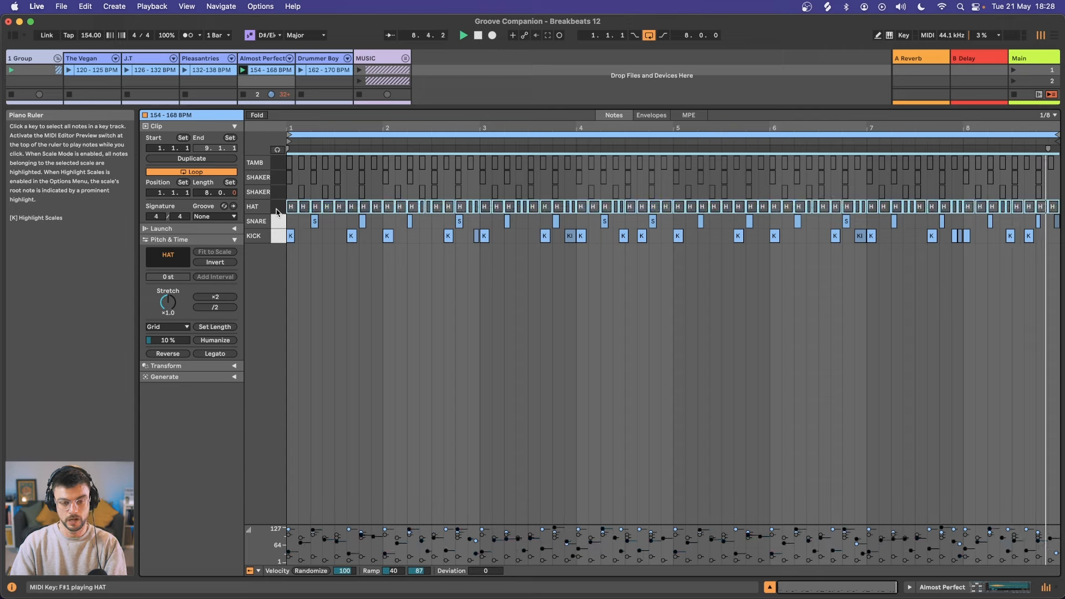
# Examine the kick and snare hits in bar 1, including the kick at 1.3.3, and play the clip from the start
pyautogui.press('space')
pyautogui.scroll(5, 301, 257)
pyautogui.hscroll(-2, 301, 257)
pyautogui.click(297, 255)
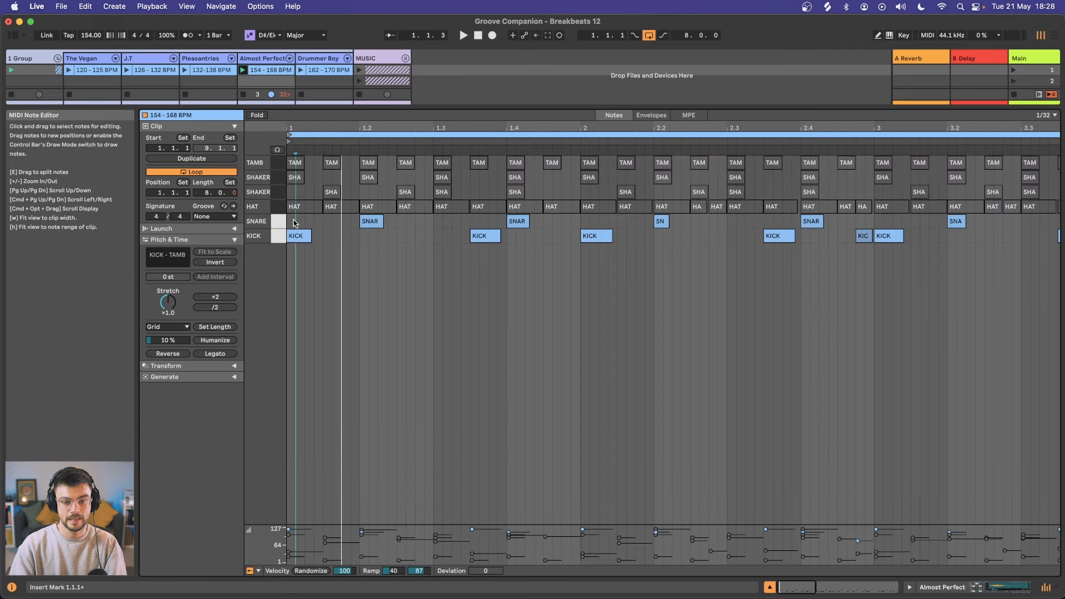
pyautogui.click(296, 237)
pyautogui.moveTo(371, 259); pyautogui.dragTo(371, 197)
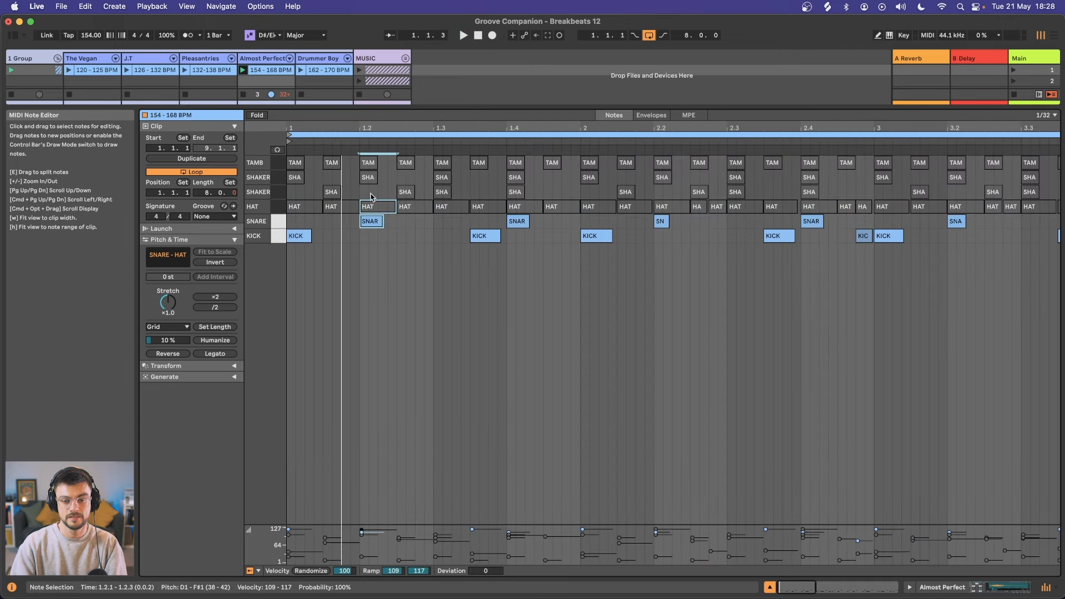
pyautogui.click(433, 234)
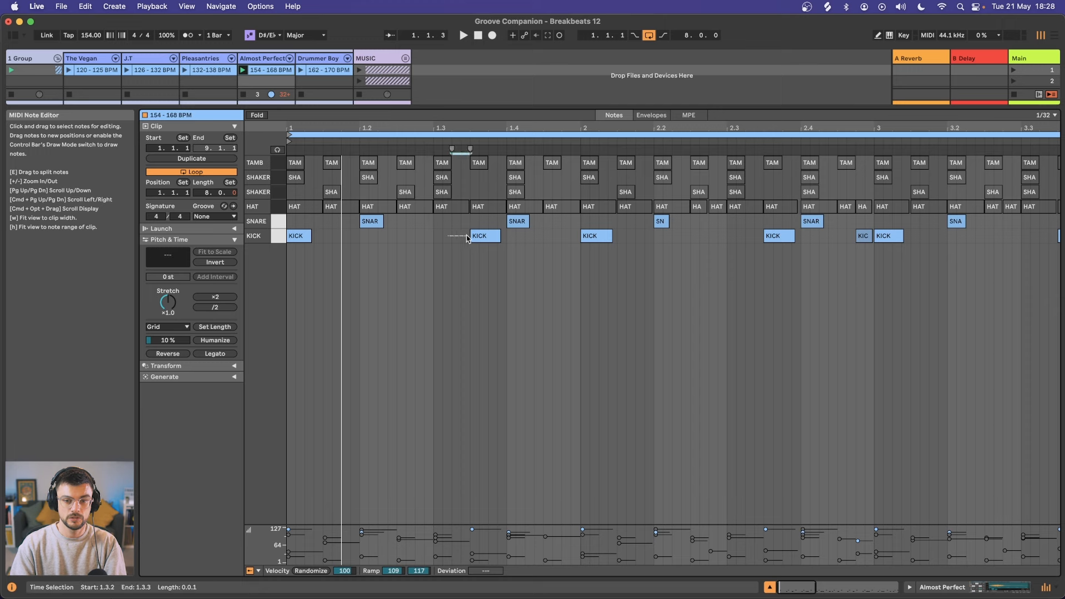
pyautogui.moveTo(440, 238); pyautogui.dragTo(465, 236)
pyautogui.click(510, 223)
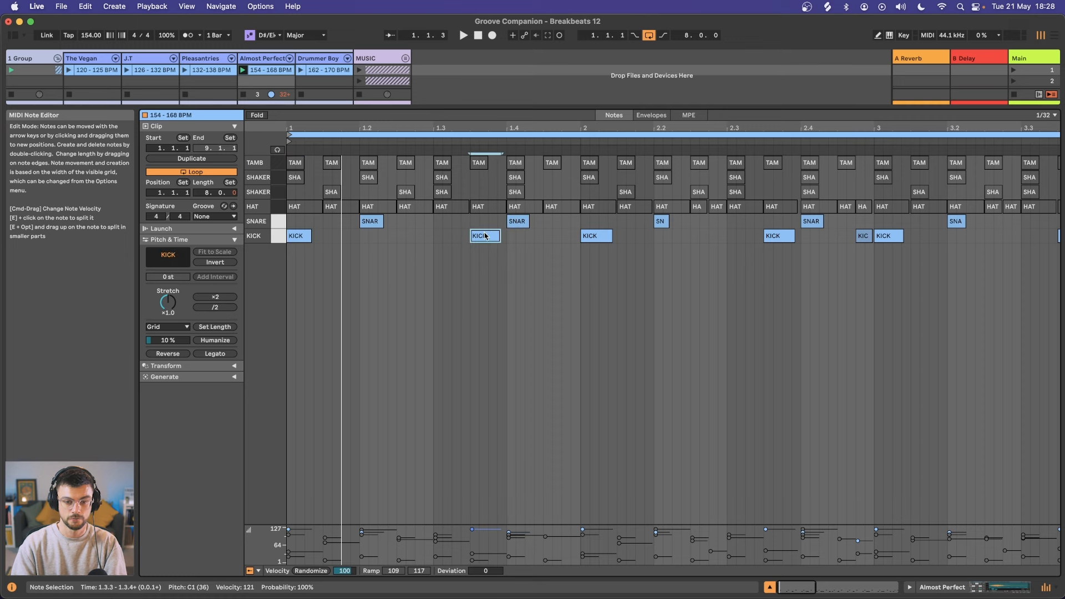
pyautogui.click(289, 261)
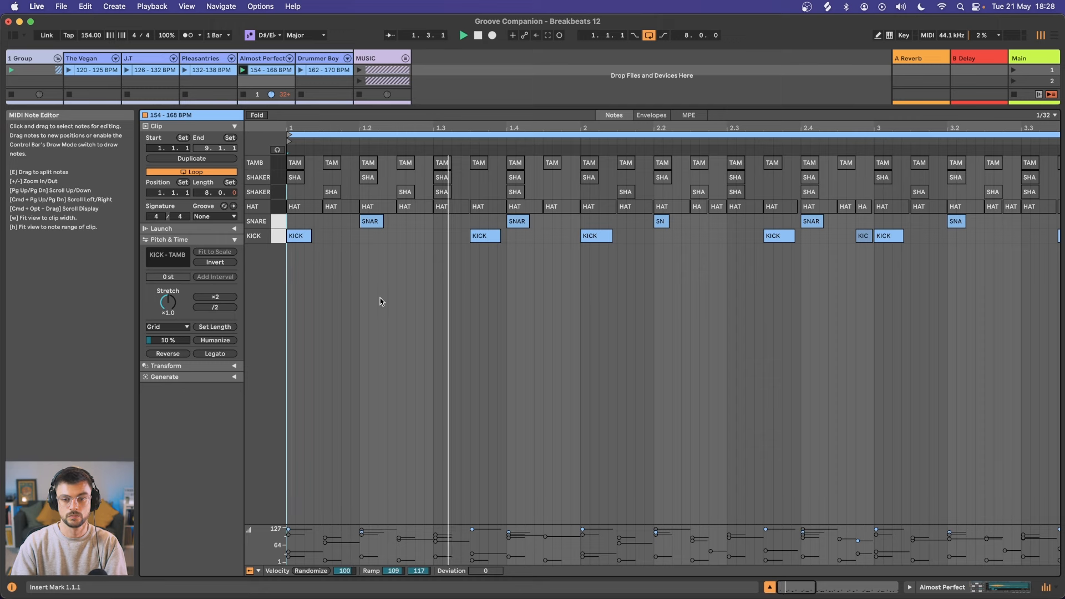
pyautogui.press('space')
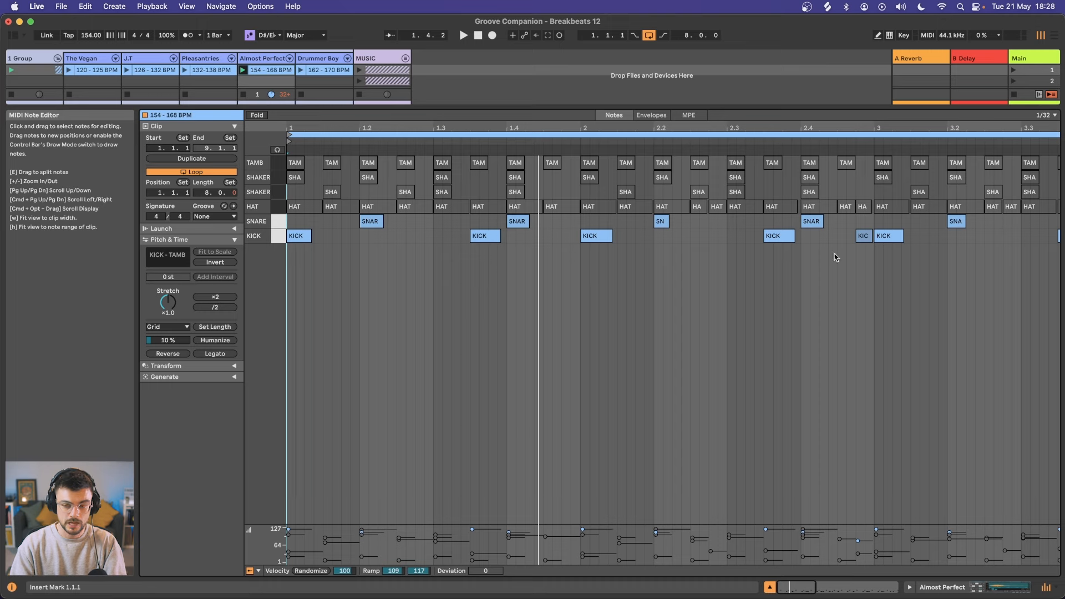
# Examine the ghost kick at 2.4.4 leading into the kick at 3.1.1, and play back the kick and snare pattern
pyautogui.hscroll(5, 836, 257)
pyautogui.click(714, 236)
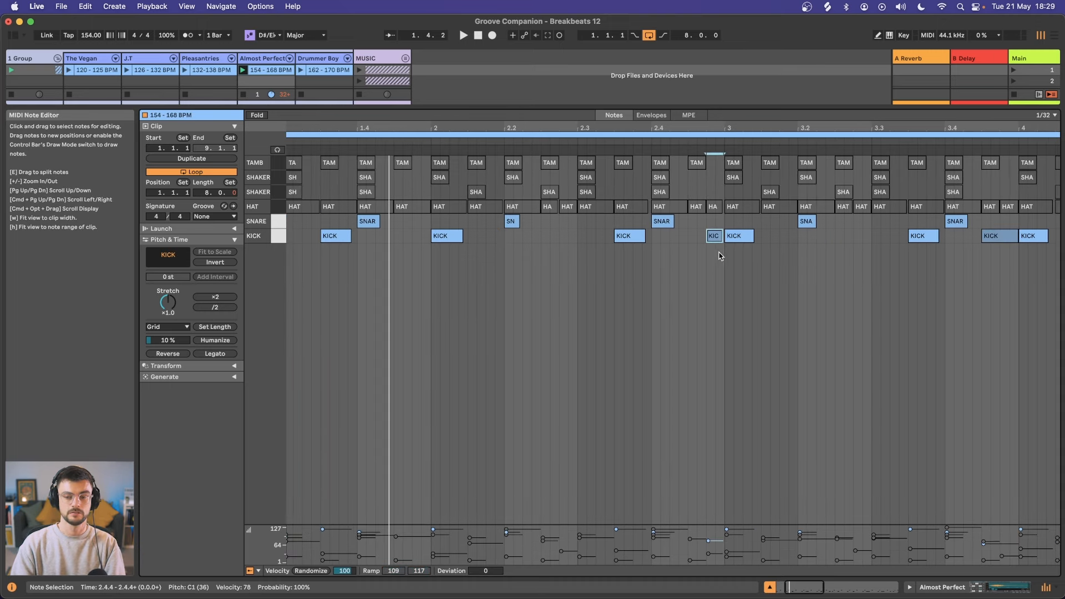
pyautogui.click(726, 269)
pyautogui.moveTo(727, 269); pyautogui.dragTo(728, 219)
pyautogui.press('w')
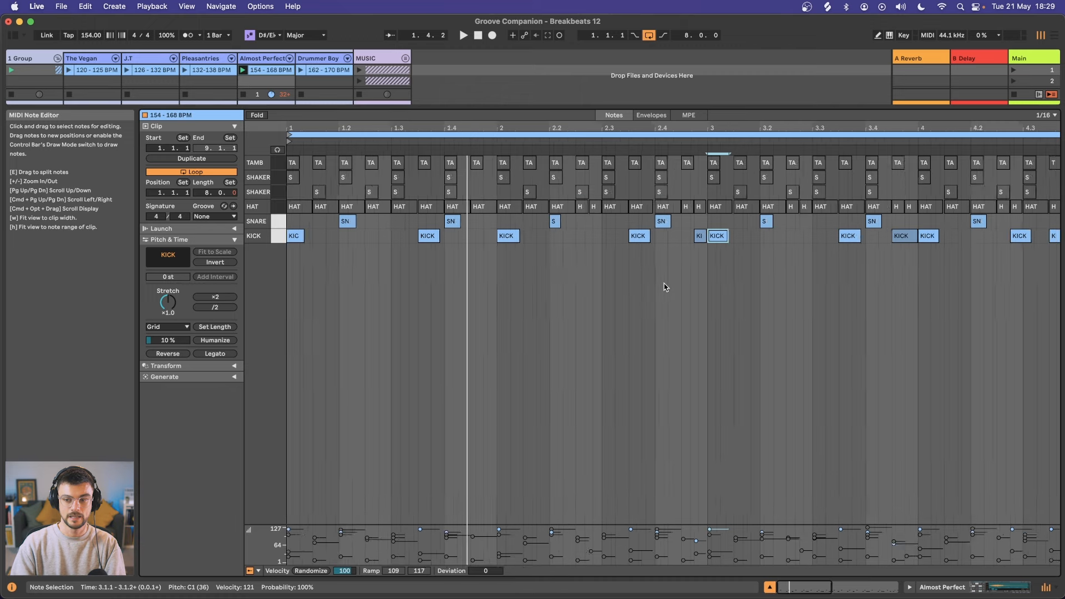
pyautogui.press('space')
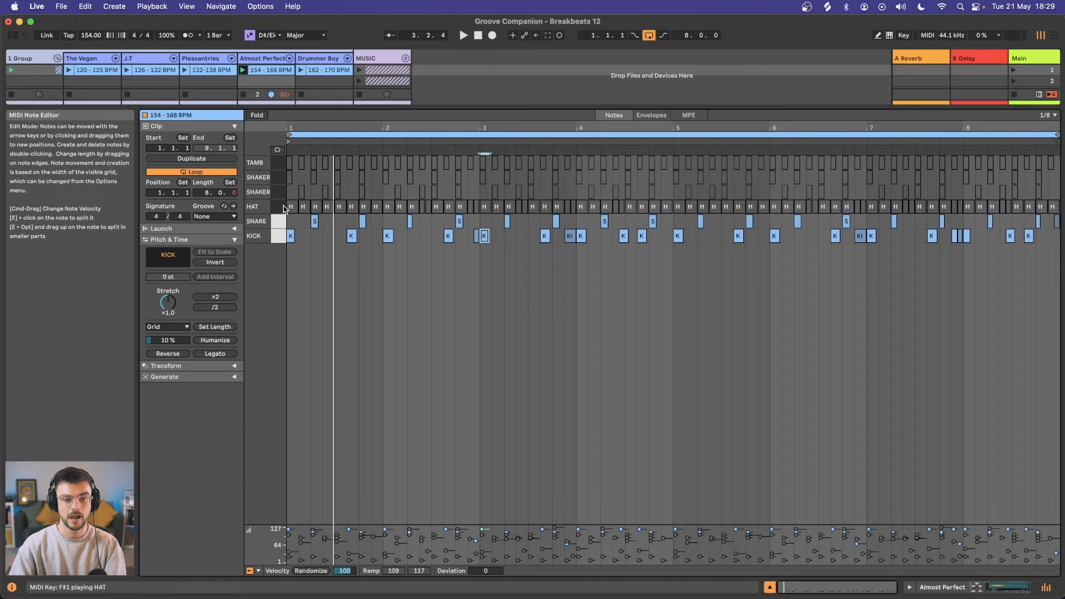
# Activate all HAT notes in the clip and play it from 1.1.1
pyautogui.click(284, 208)
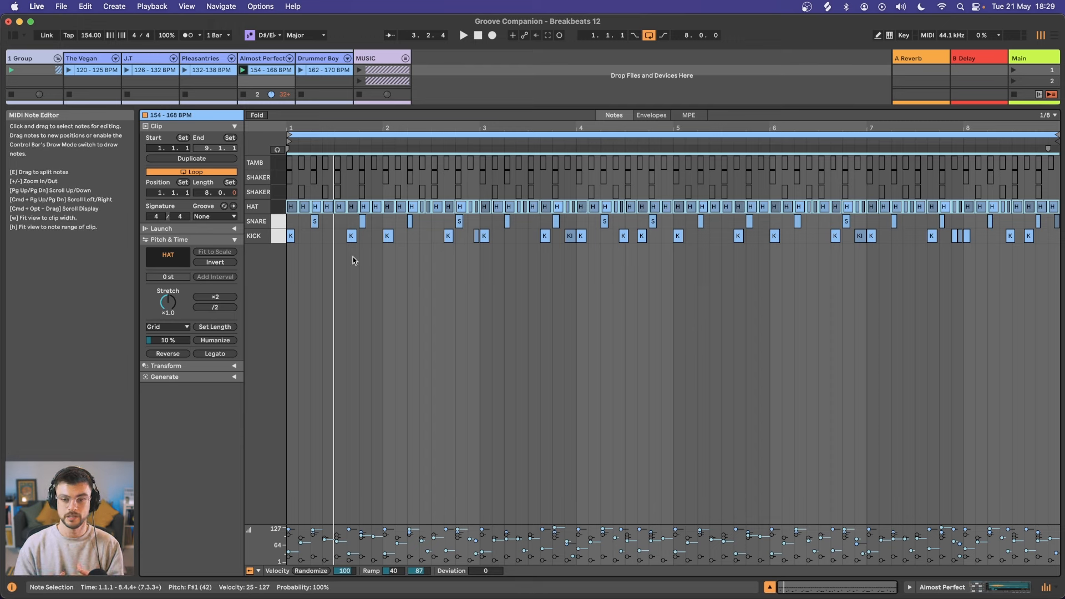
pyautogui.click(408, 214)
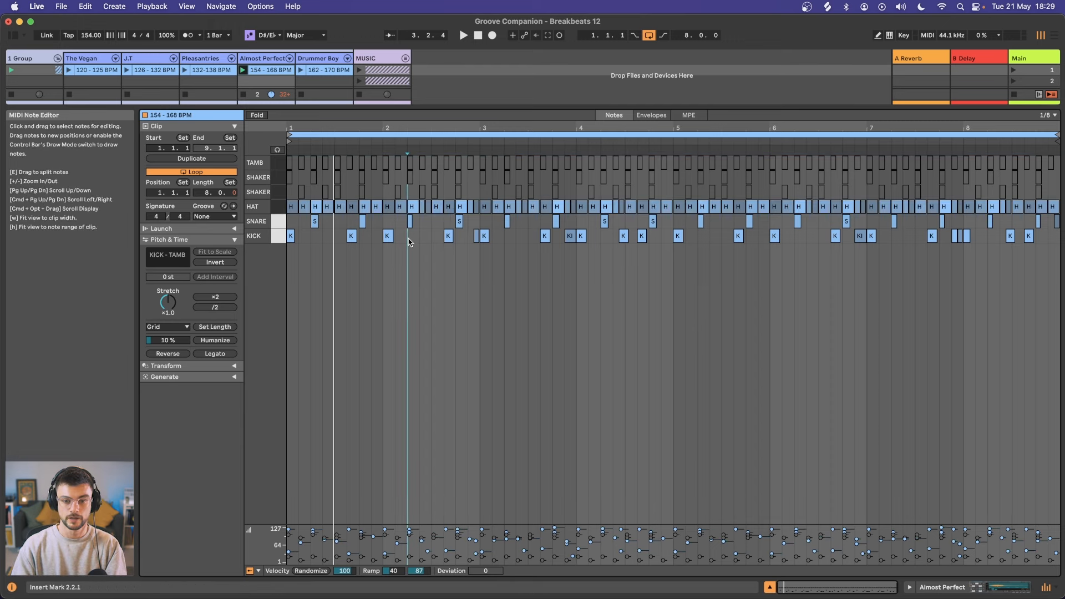
pyautogui.moveTo(672, 218); pyautogui.dragTo(303, 209)
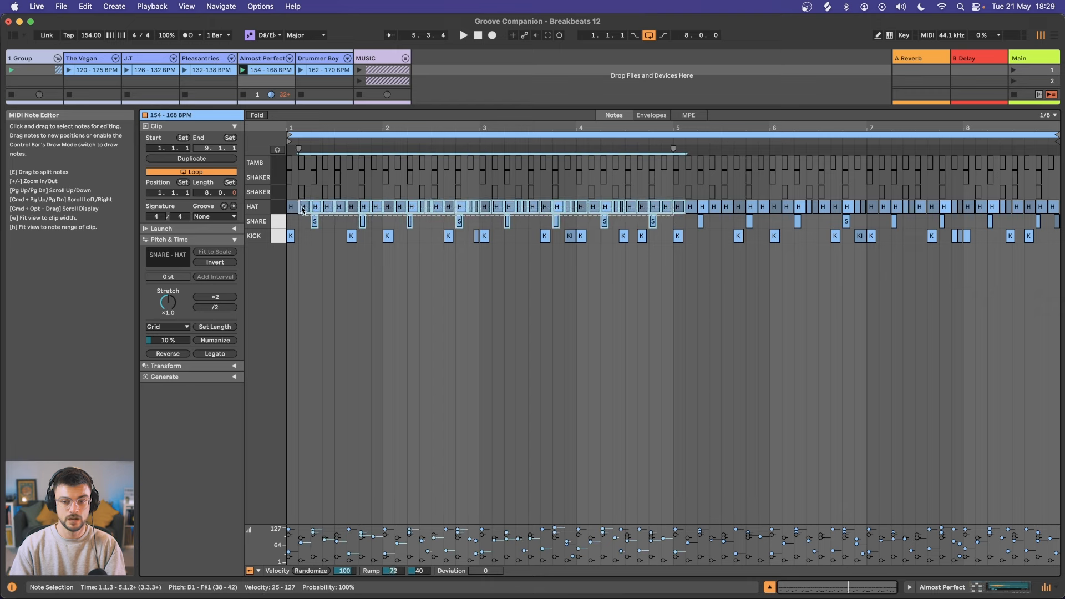
pyautogui.click(291, 222)
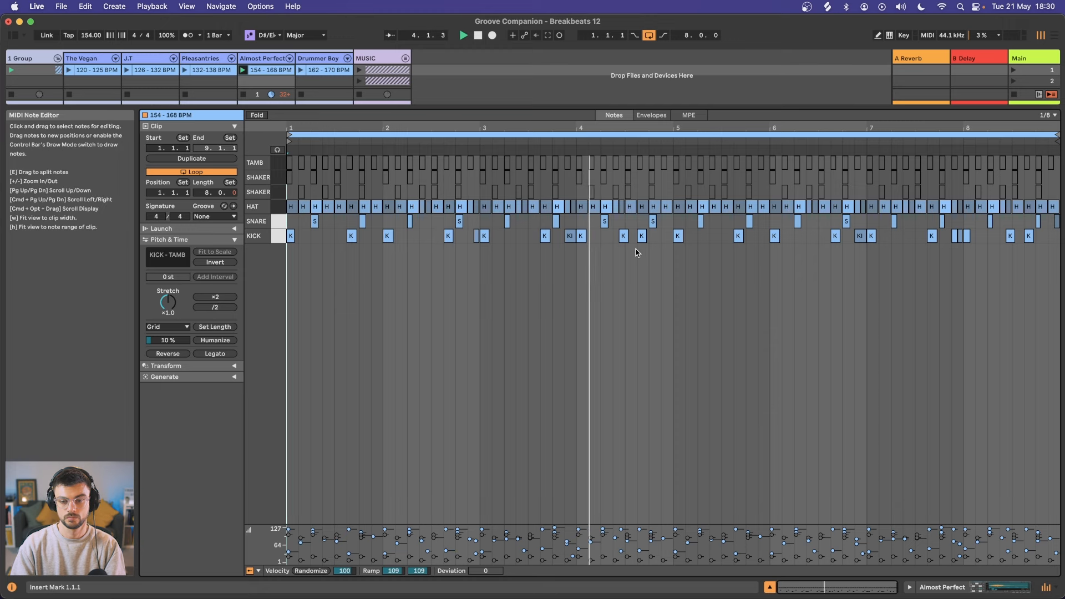
# Examine the HAT notes from 2.2.1 to 2.3.3, and activate and play all TAMB notes in the Almost Perfect clip
pyautogui.moveTo(446, 211); pyautogui.dragTo(409, 204)
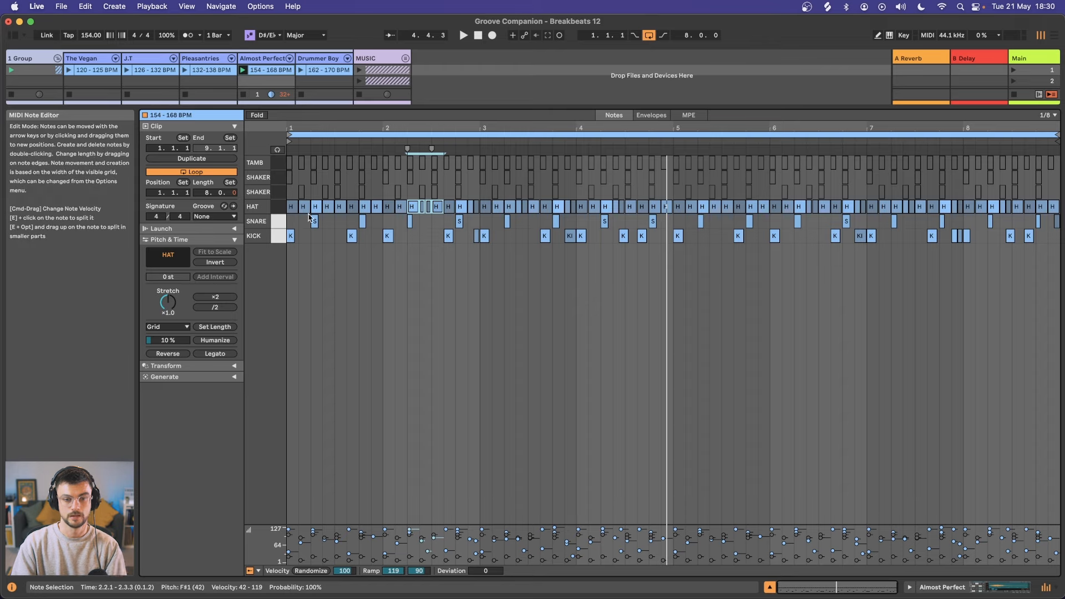
pyautogui.click(256, 163)
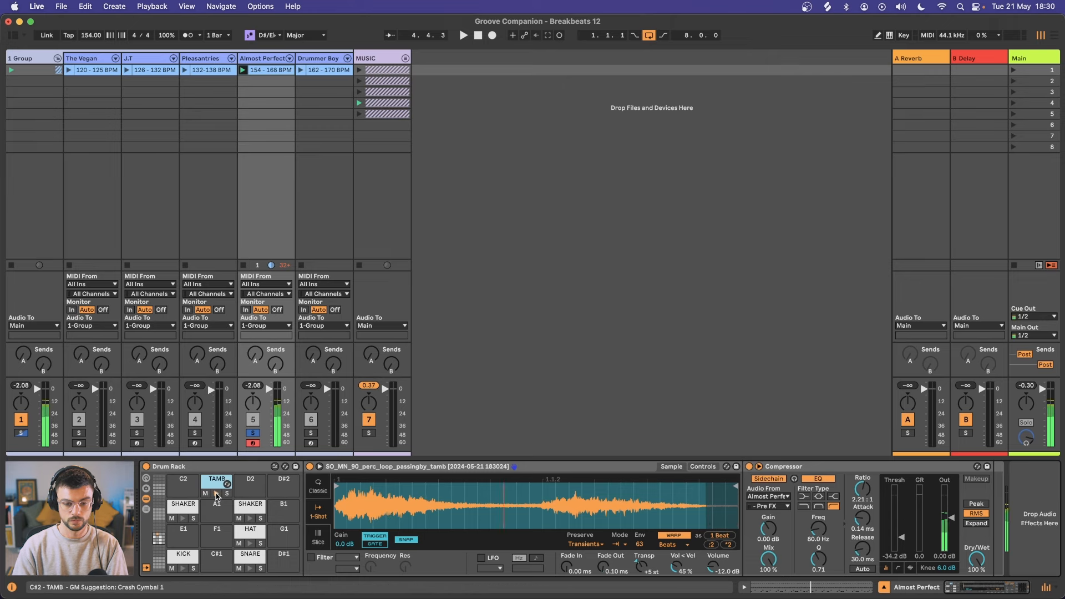
pyautogui.doubleClick(272, 68)
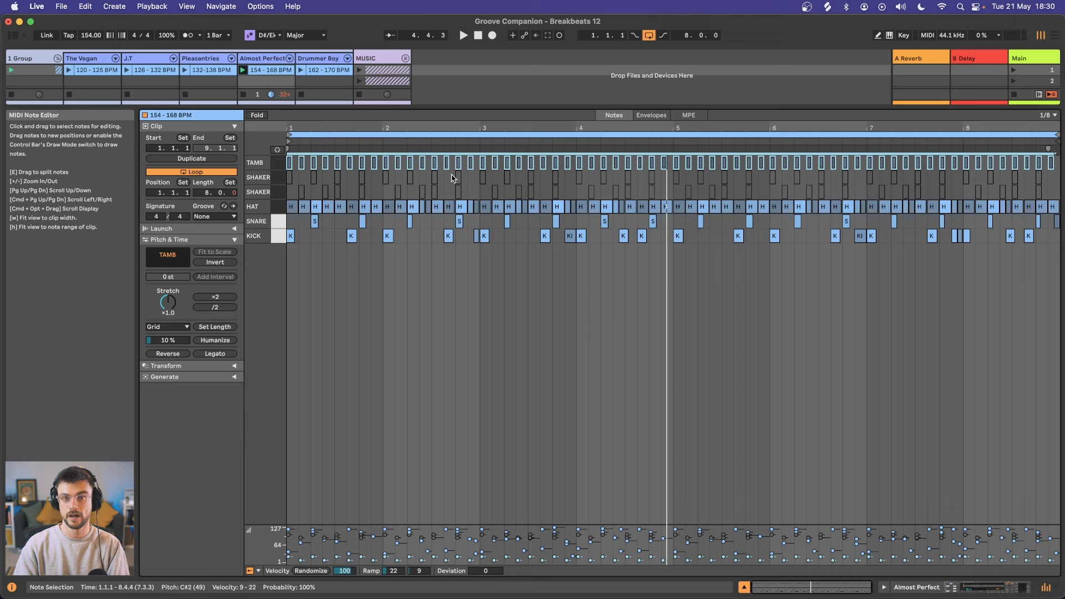
pyautogui.press('space')
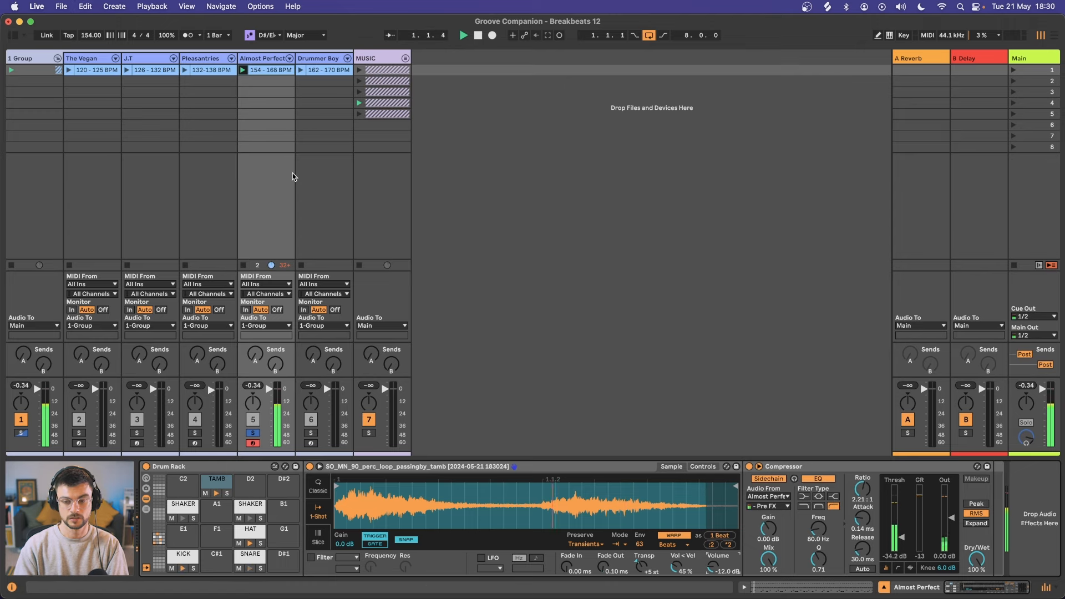
pyautogui.doubleClick(274, 68)
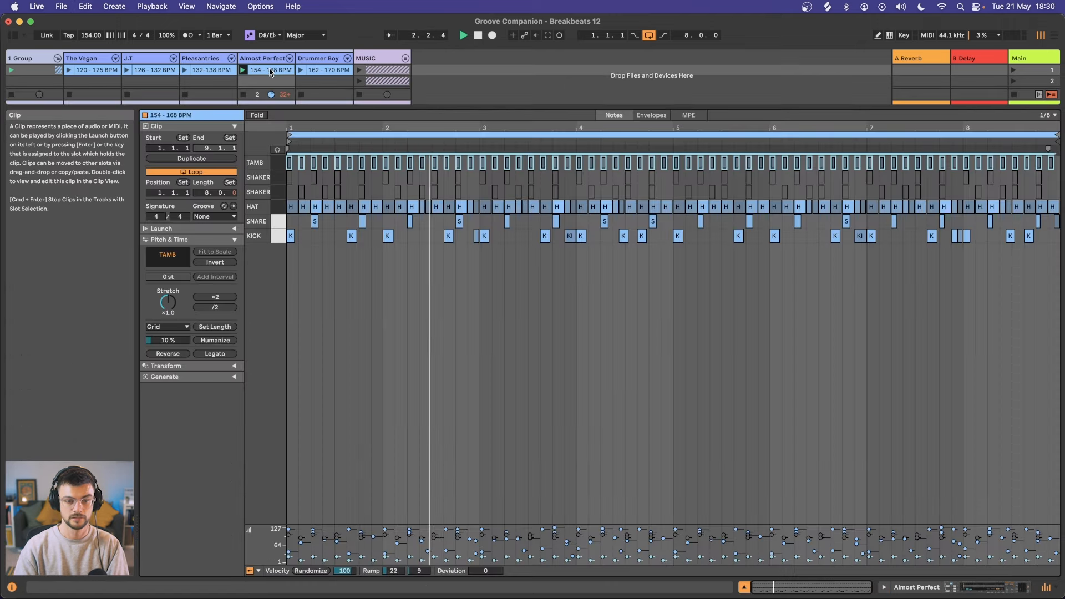
# Activate all notes of the A#1 SHAKER lane and play the clip
pyautogui.click(284, 182)
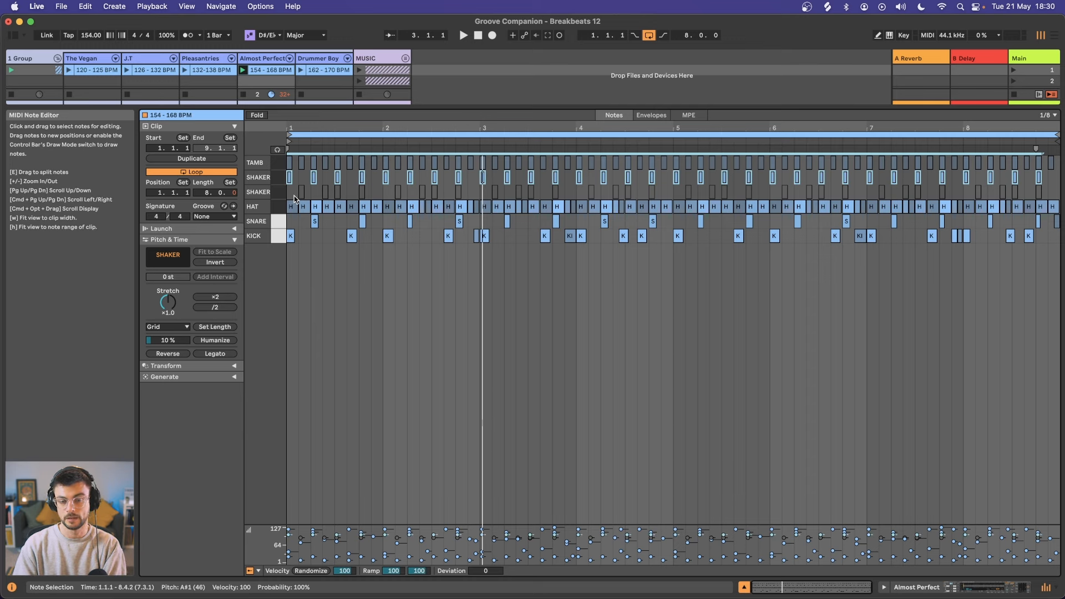
pyautogui.press('space')
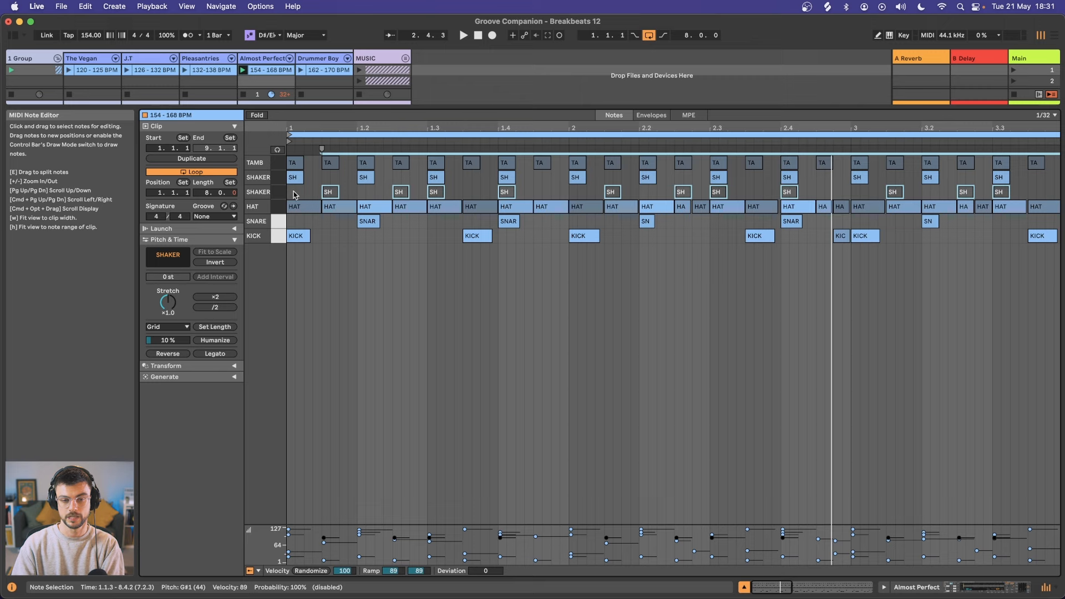
# Activate all notes of the G#1 SHAKER lane and examine their pattern across the first bars
pyautogui.press('0')
pyautogui.press('+')
pyautogui.press('+')
pyautogui.moveTo(362, 193); pyautogui.dragTo(741, 192)
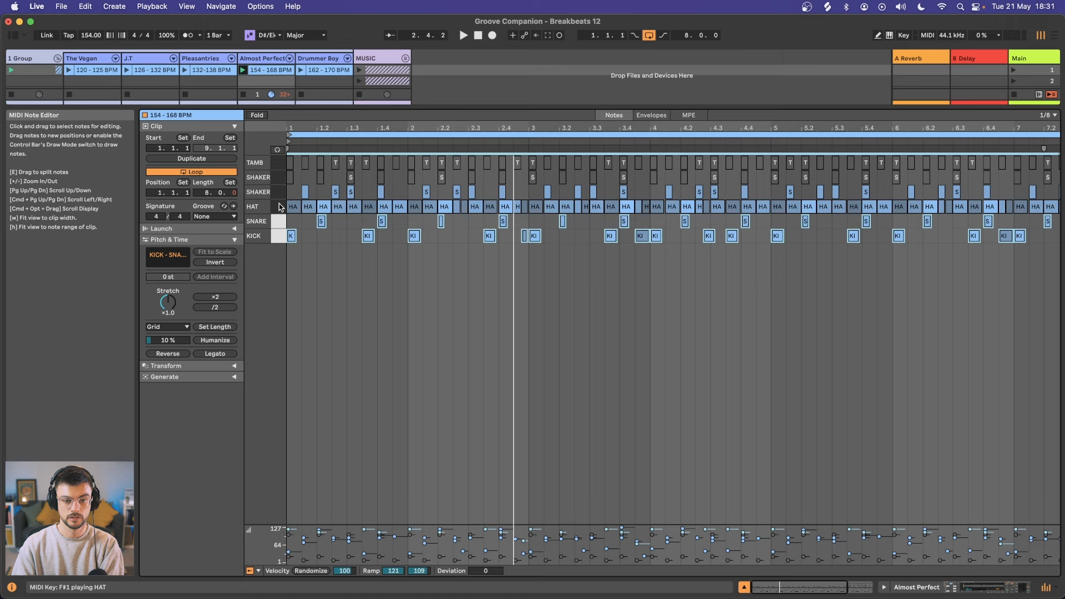
# Deactivate the HAT notes along with the TAMB and A#1 SHAKER layers, and play the clip from 1.1.1
pyautogui.click(279, 206)
pyautogui.press('0')
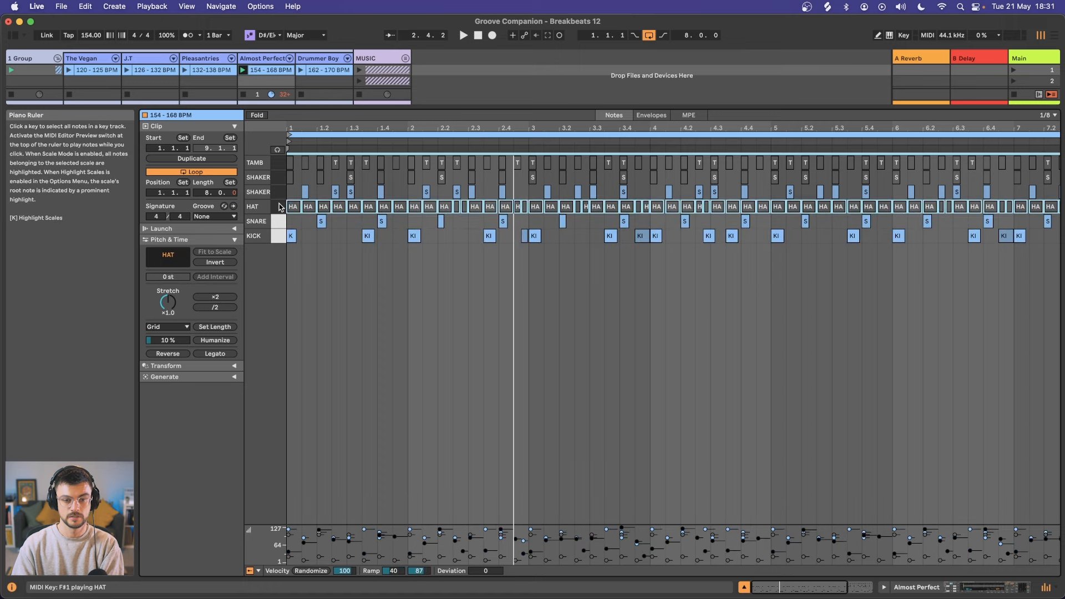
pyautogui.click(288, 196)
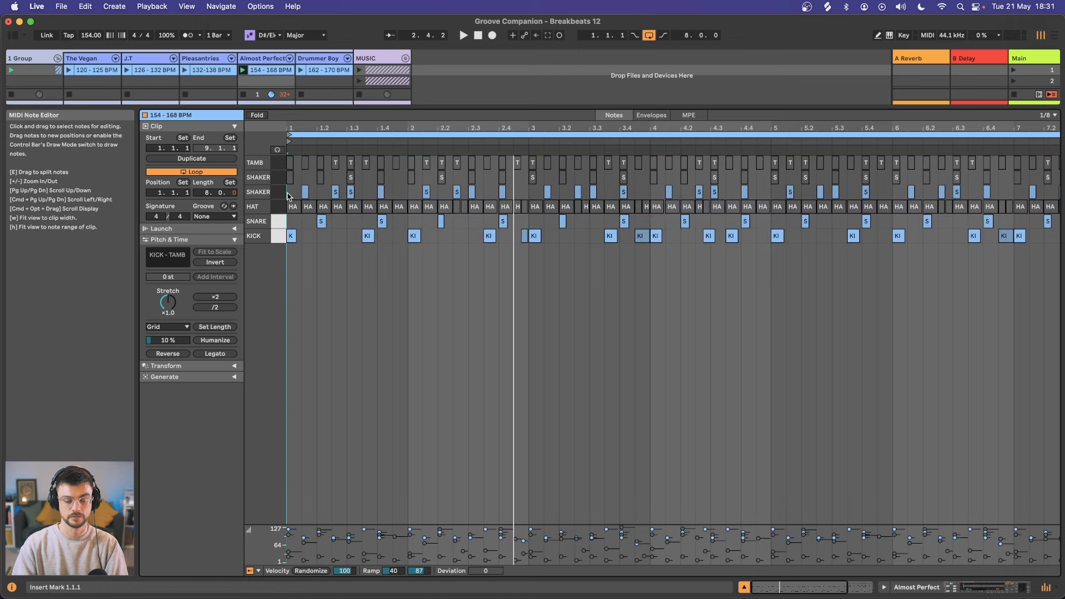
pyautogui.press('space')
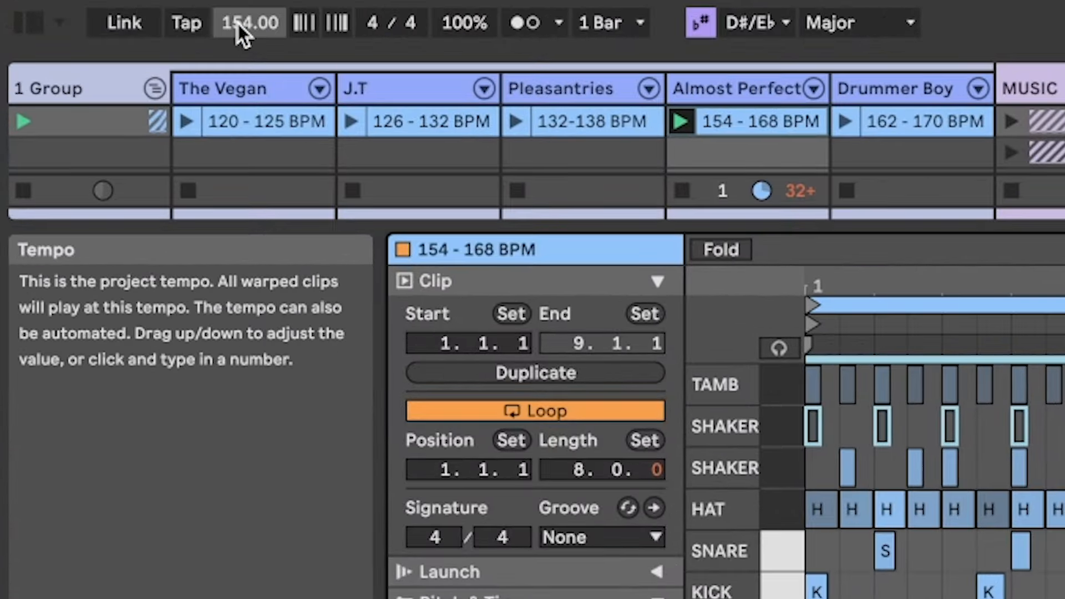
# Set the project tempo to 162 BPM, and launch the fifth MUSIC group slot and the Drummer Boy 162 - 170 BPM clip
pyautogui.moveTo(231, 23); pyautogui.dragTo(230, 19)
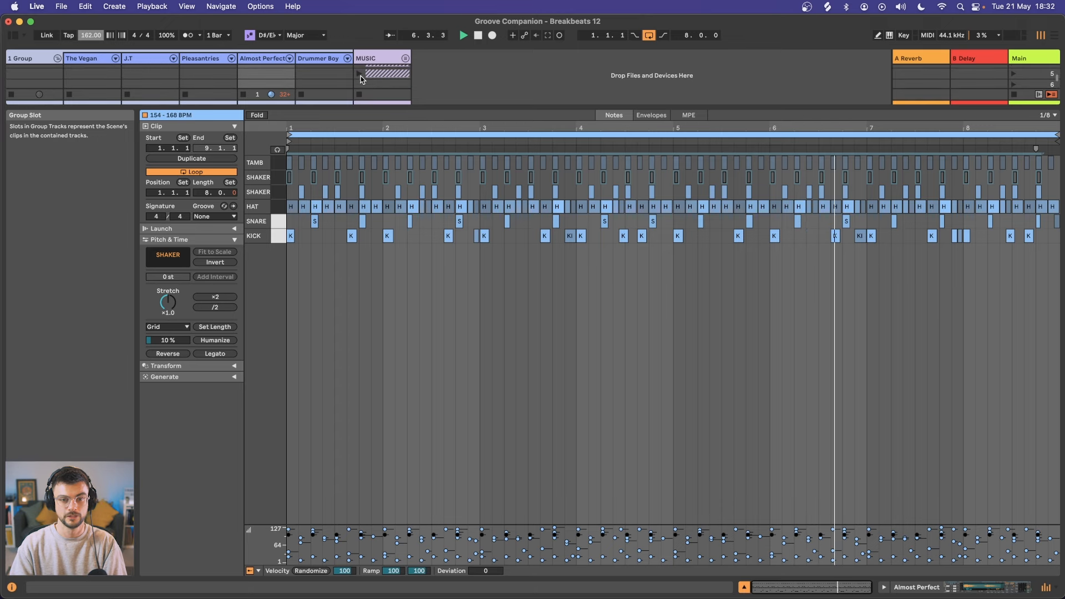
pyautogui.click(360, 77)
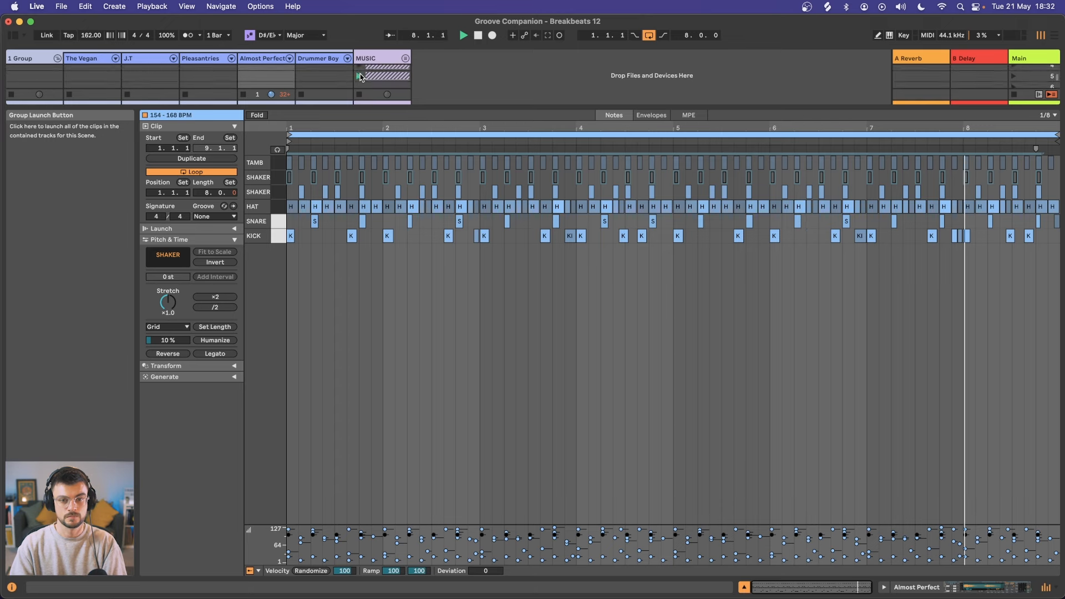
pyautogui.click(327, 83)
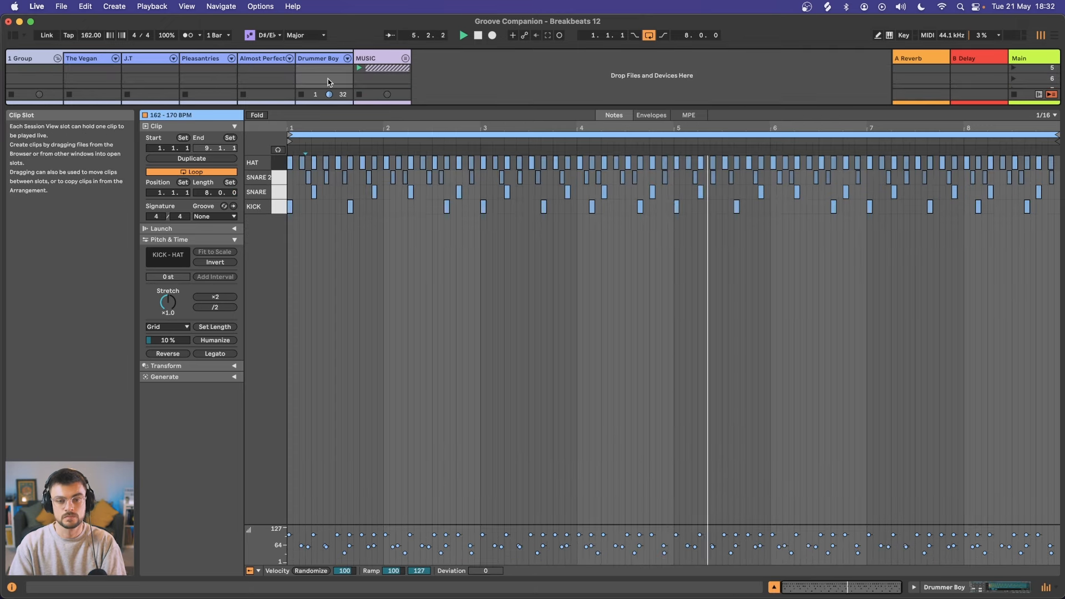
# Deactivate the KICK, SNARE and SNARE 2 notes in the Drummer Boy clip, keeping only the HAT notes active
pyautogui.scroll(3, 328, 83)
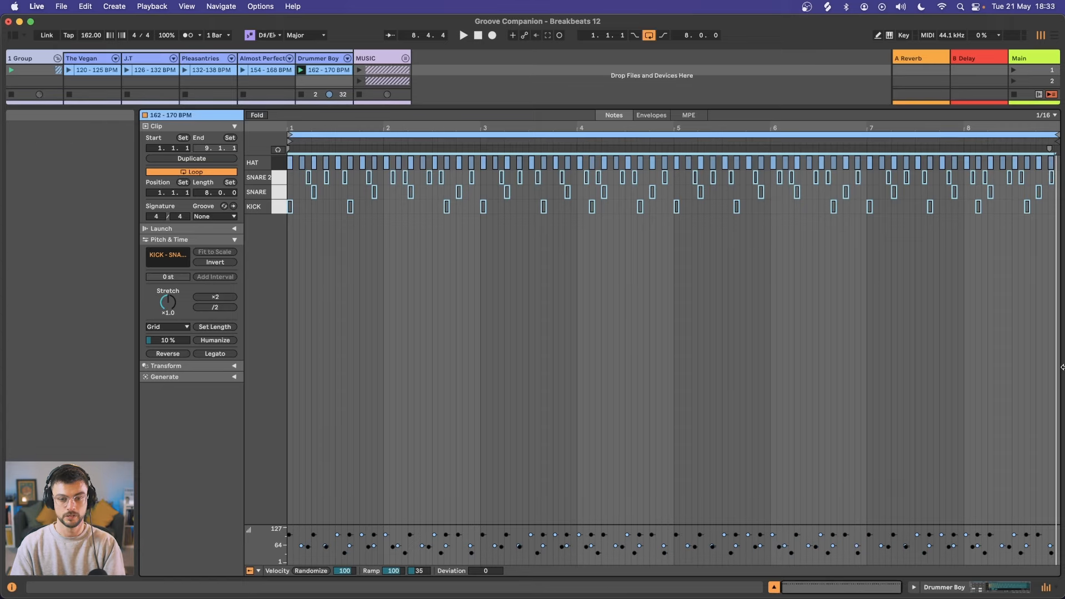
pyautogui.scroll(5, 368, 285)
pyautogui.hscroll(-3, 367, 285)
pyautogui.click(308, 173)
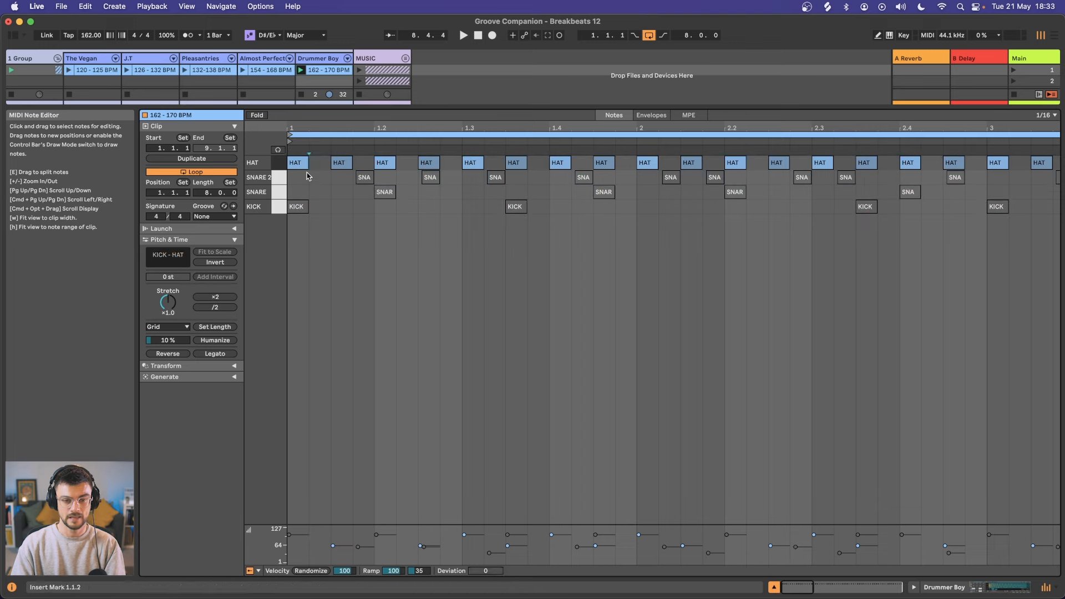
# Compare the velocities of the HAT notes at 1.1.1 and 1.1.3, and play the hat pattern alone
pyautogui.click(298, 161)
pyautogui.scroll(3, 297, 161)
pyautogui.scroll(-3, 439, 206)
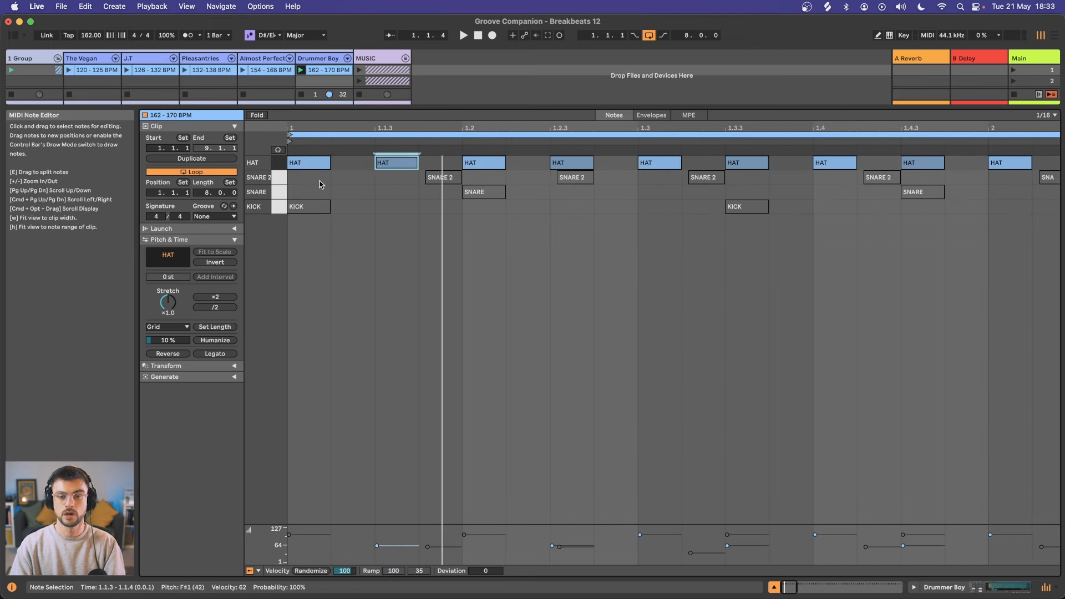
pyautogui.click(387, 163)
pyautogui.scroll(-3, 345, 196)
pyautogui.press('space')
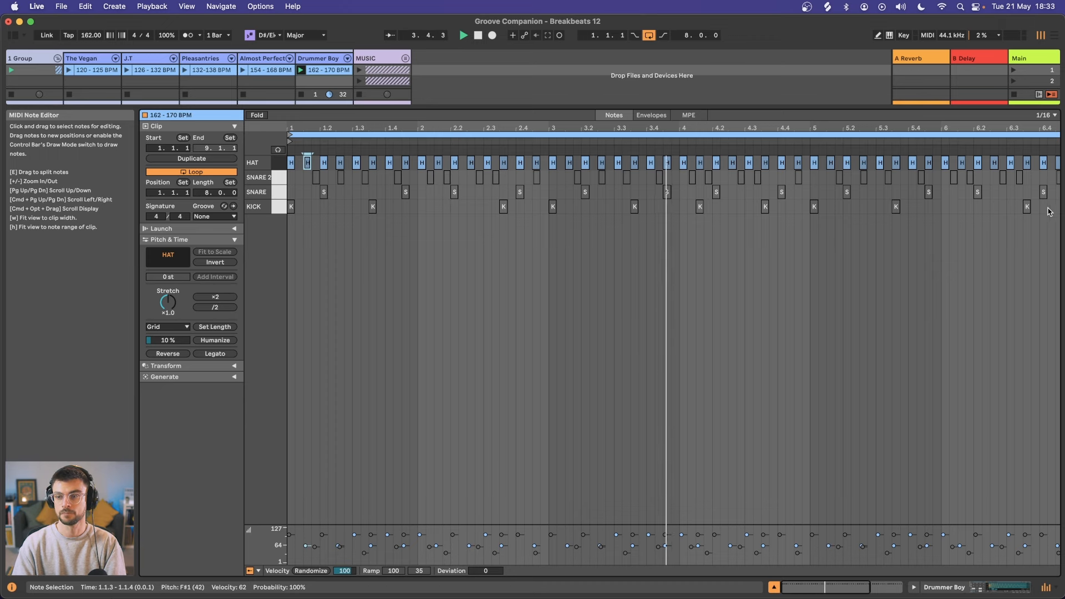
# Activate the KICK and SNARE notes from bar 1 through bar 6 and play them with the hats
pyautogui.press('super+a')
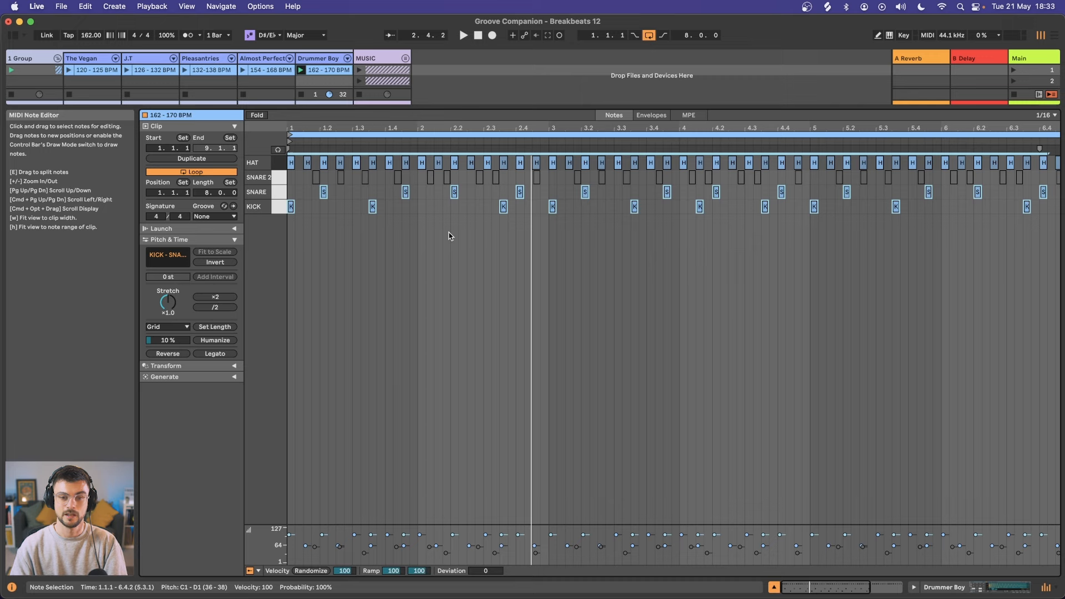
# Move the snare at 1.4.3 to 1.4.1 and play the clip from 1.1.1
pyautogui.scroll(3, 449, 235)
pyautogui.click(442, 193)
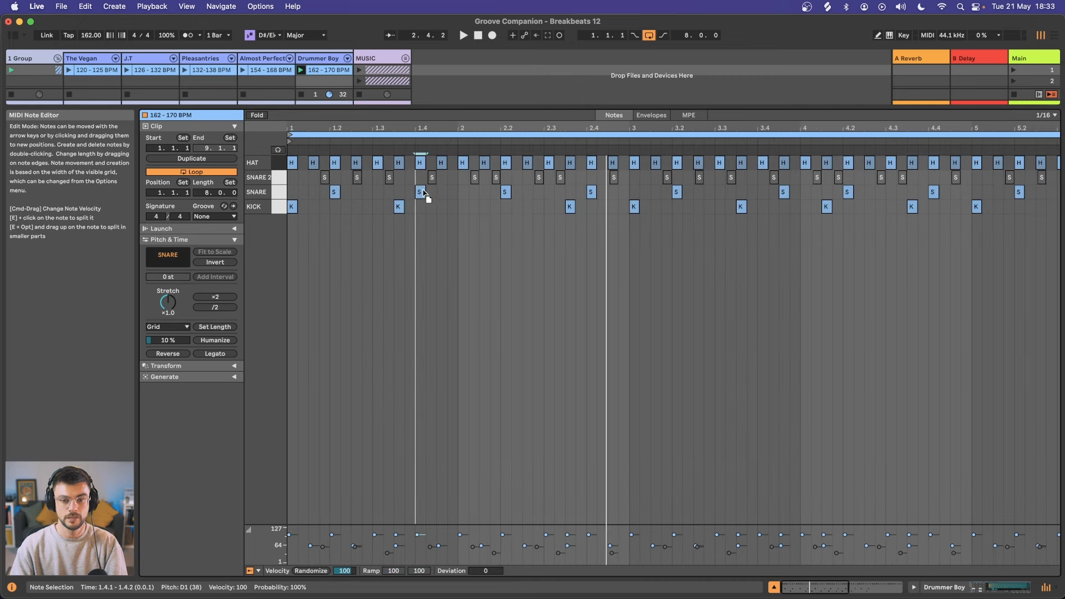
pyautogui.click(291, 191)
pyautogui.press('space')
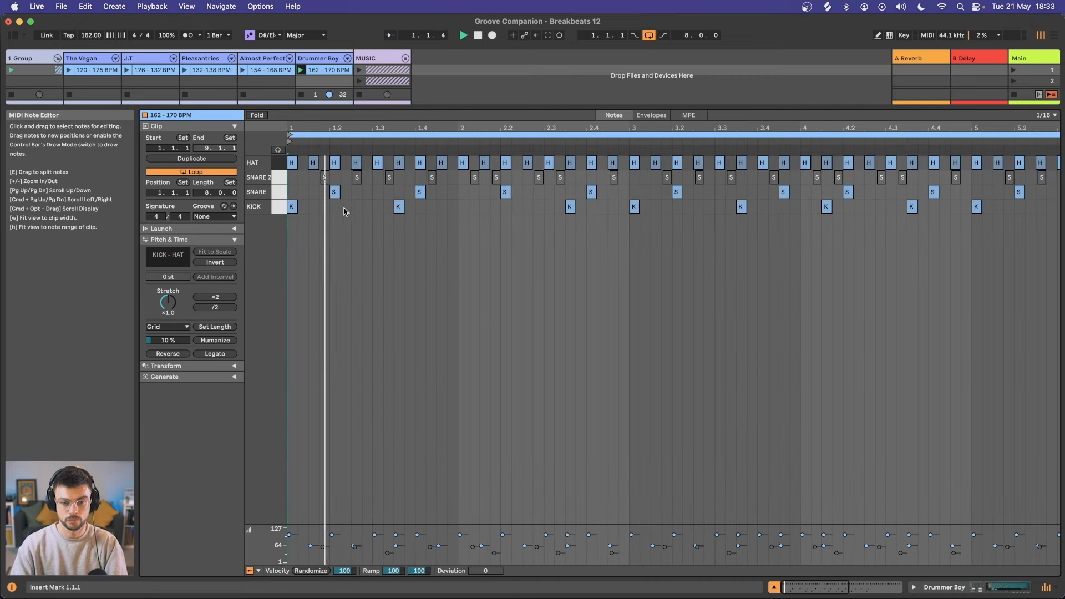
# Return the moved snare from 1.4.1 to 1.4.3 and play the pattern
pyautogui.click(420, 193)
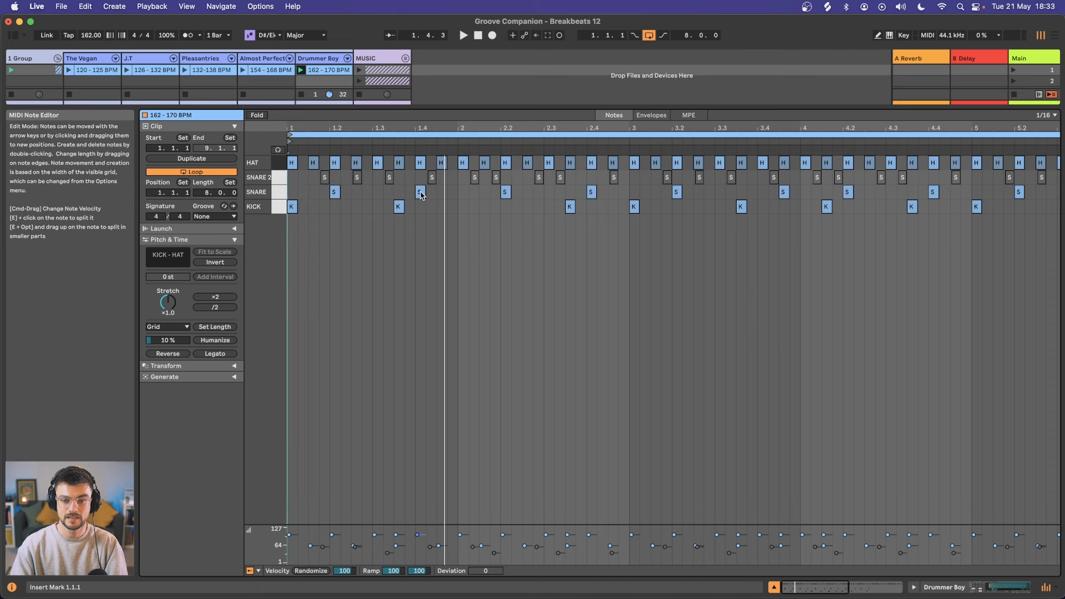
pyautogui.moveTo(421, 192); pyautogui.dragTo(439, 194)
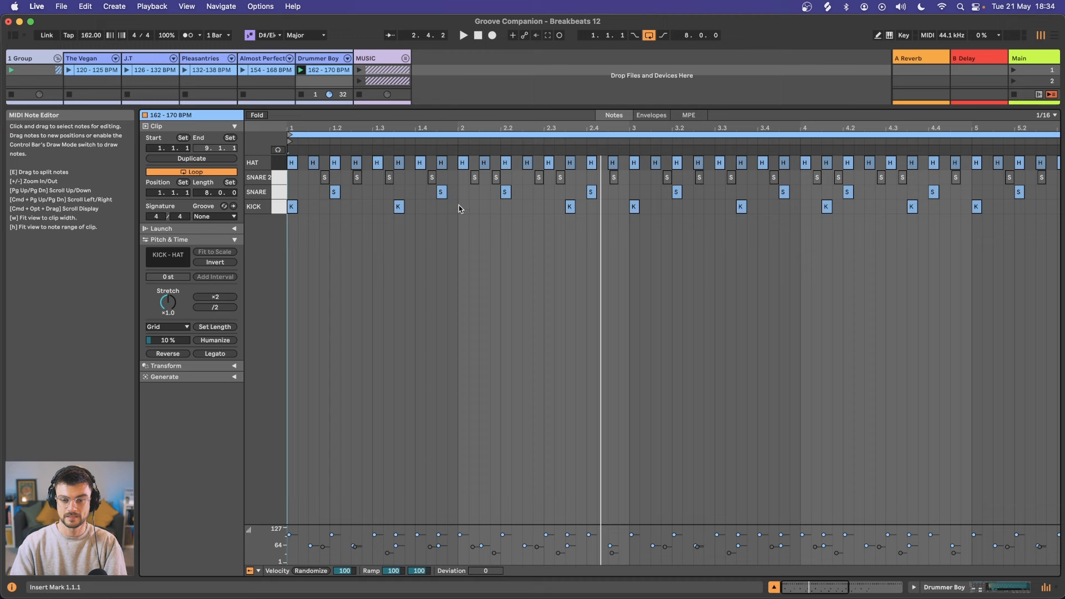
pyautogui.press('space')
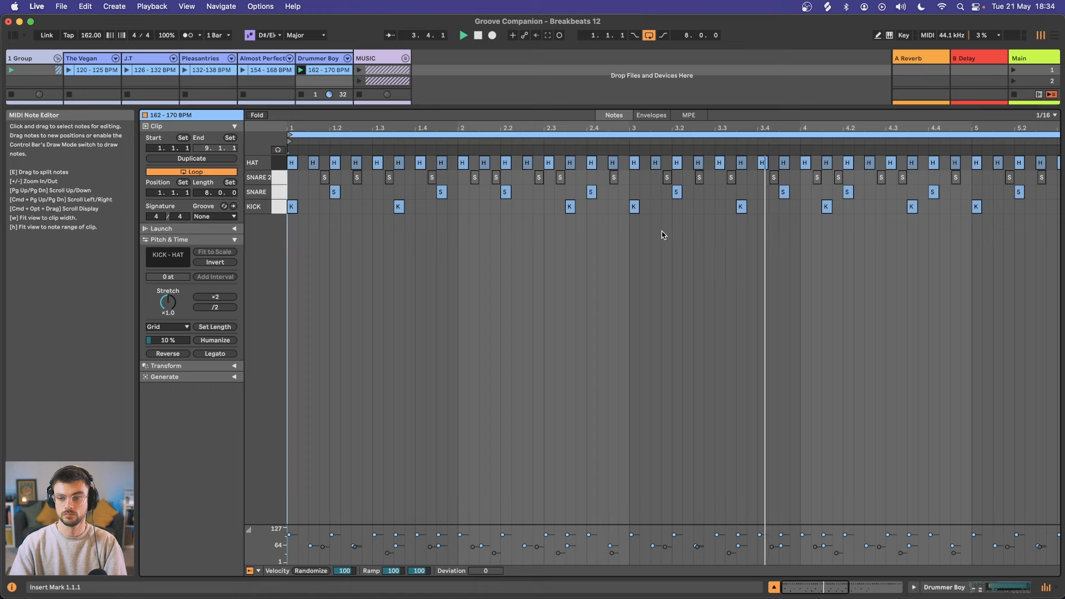
# Activate the remaining KICK and SNARE notes in bars 7 and 8
pyautogui.press('w')
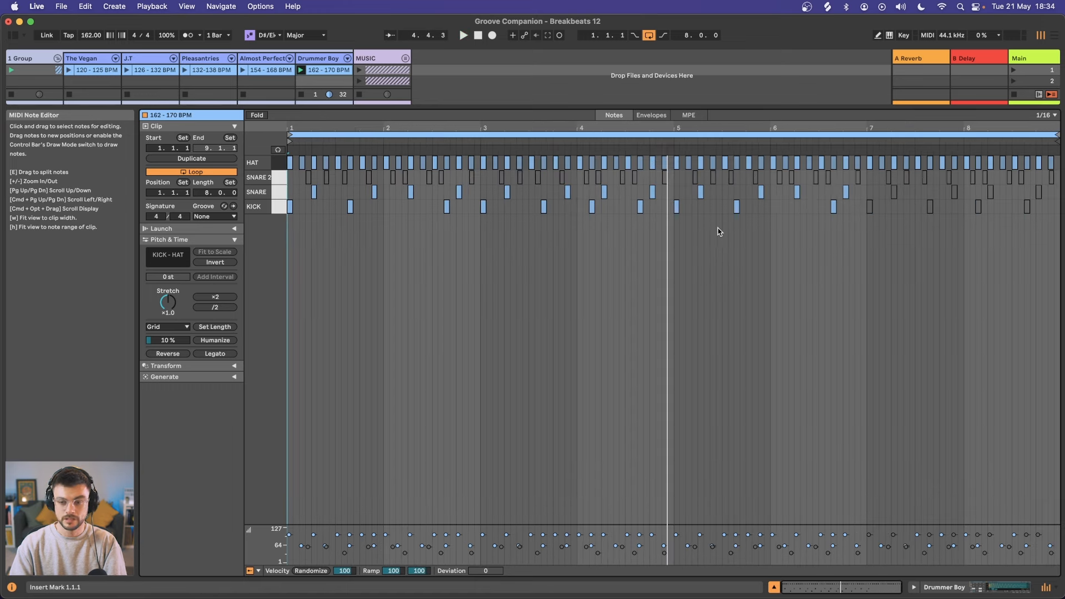
pyautogui.moveTo(870, 208); pyautogui.dragTo(1051, 188)
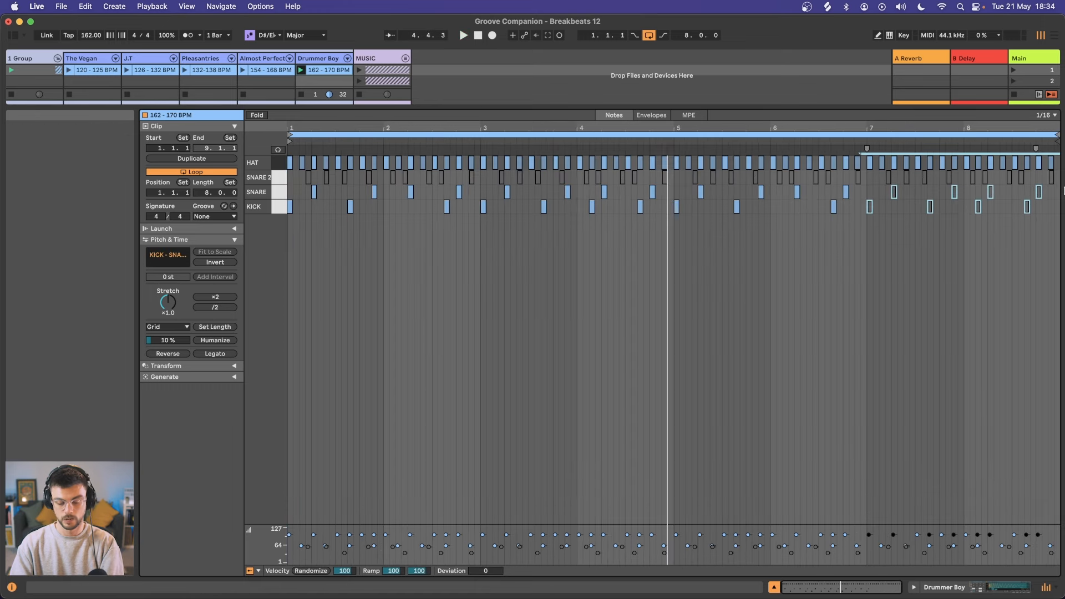
pyautogui.scroll(5, 300, 181)
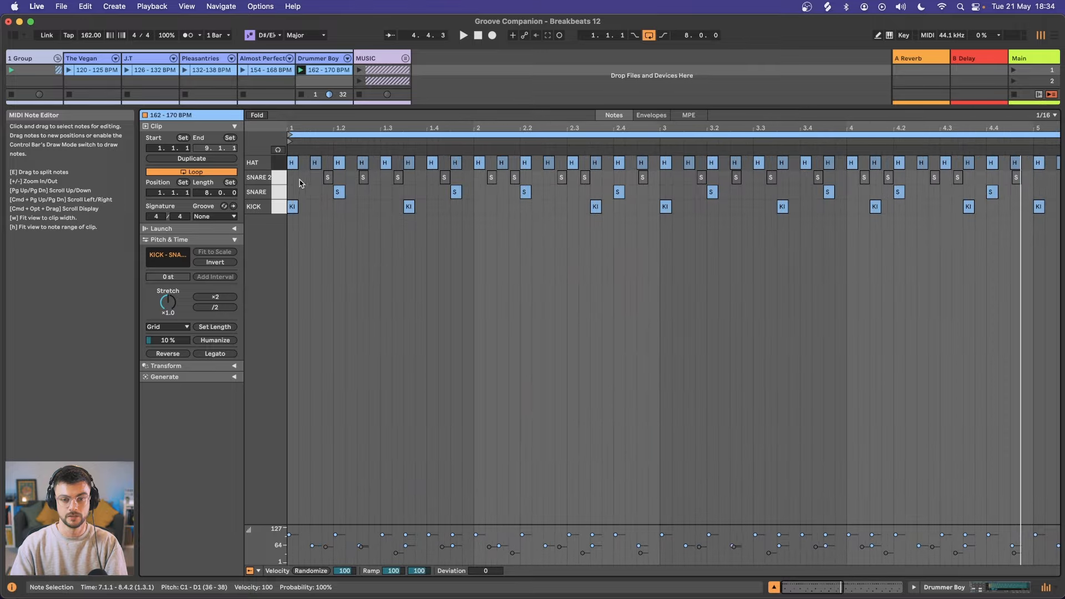
# Audition the SNARE pad in the Drum Rack and show the sample of the SNARE 2 pad
pyautogui.hotkey('shift', 'Tab')
pyautogui.click(243, 558)
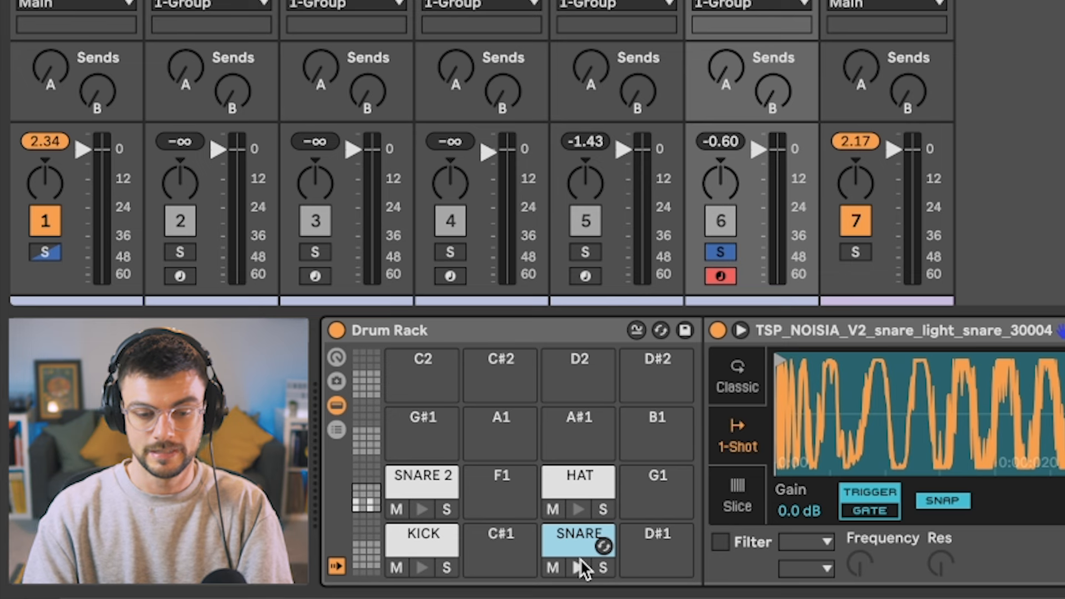
pyautogui.click(580, 561)
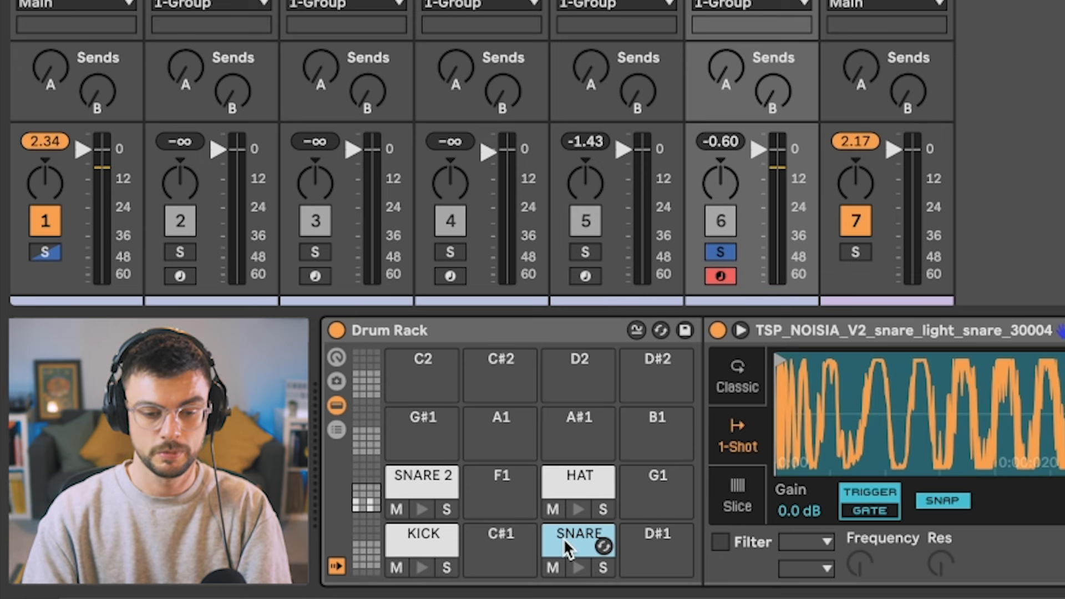
pyautogui.click(427, 480)
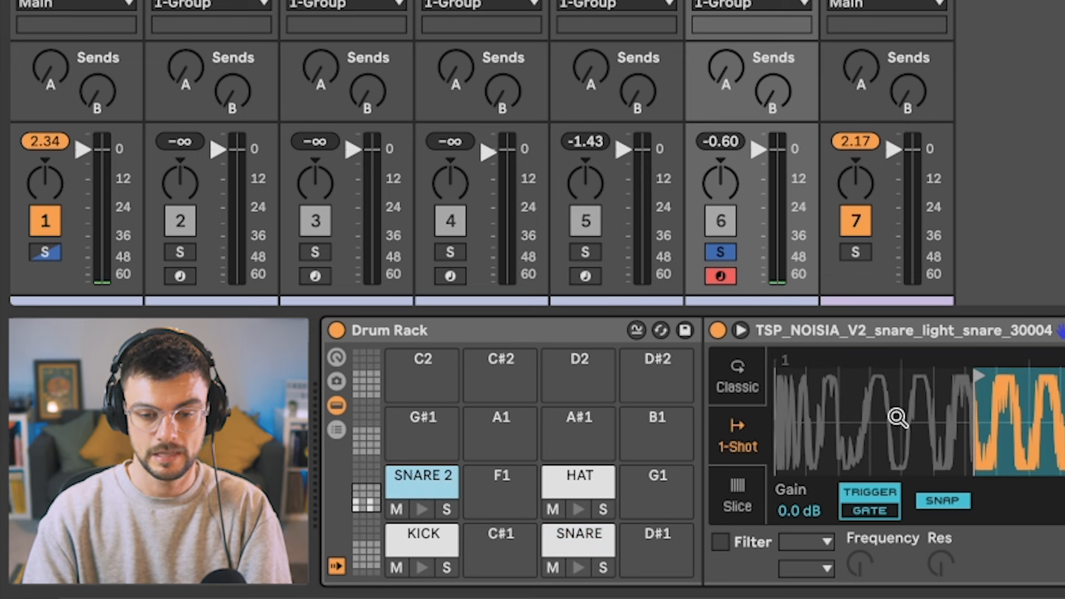
# Try a later start point for the SNARE 2 sample, move it back, and examine the sample's Warp settings
pyautogui.moveTo(978, 380)
pyautogui.mouseDown()
pyautogui.moveTo(760, 388)
pyautogui.moveTo(950, 377)
pyautogui.moveTo(1006, 360)
pyautogui.mouseUp()
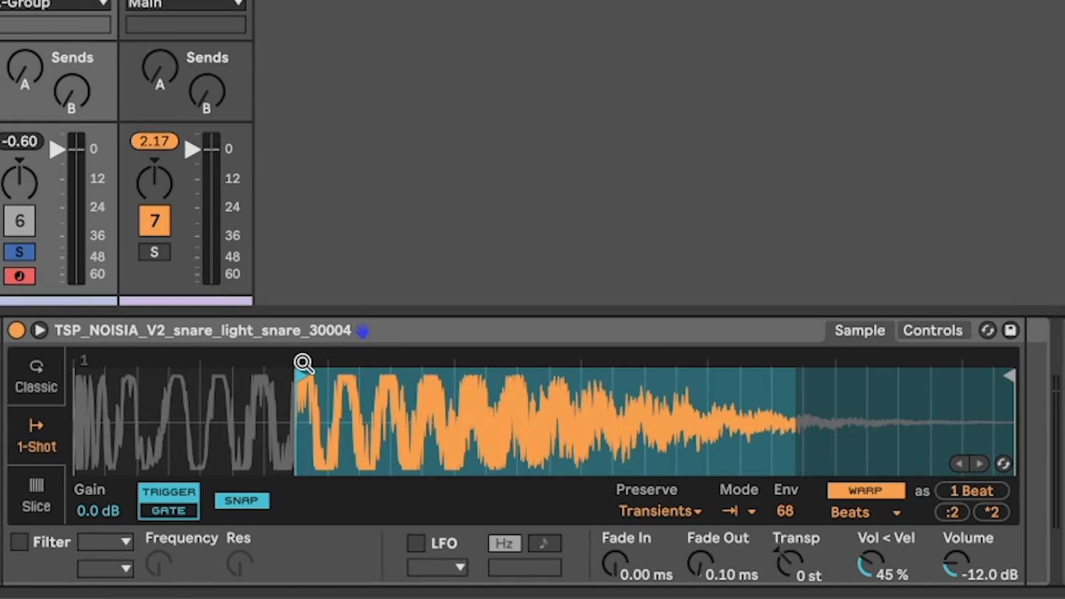
pyautogui.moveTo(303, 364); pyautogui.dragTo(278, 372)
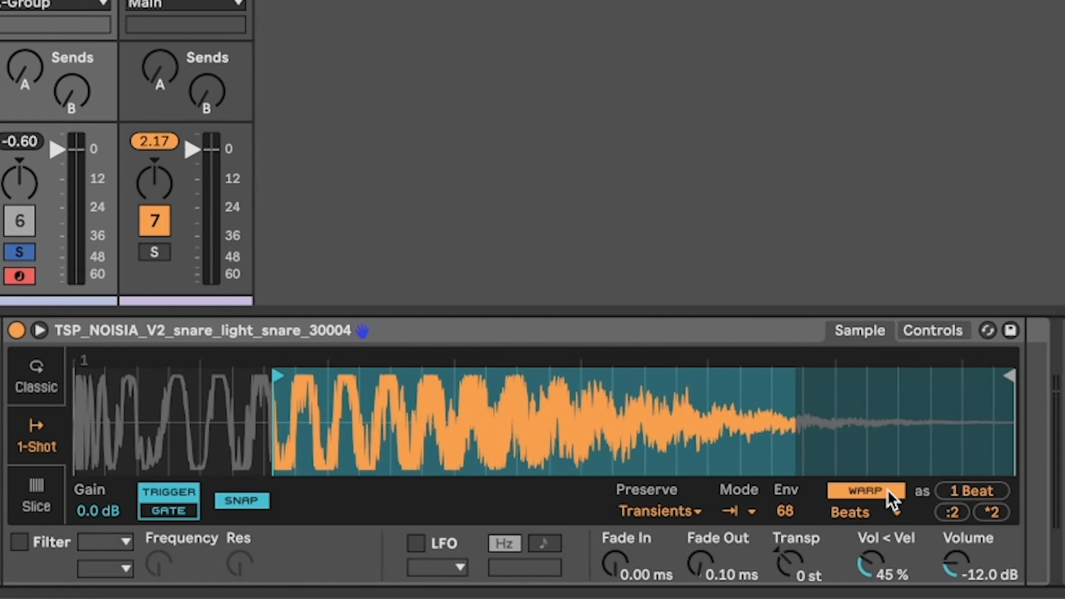
pyautogui.click(864, 506)
pyautogui.click(864, 506)
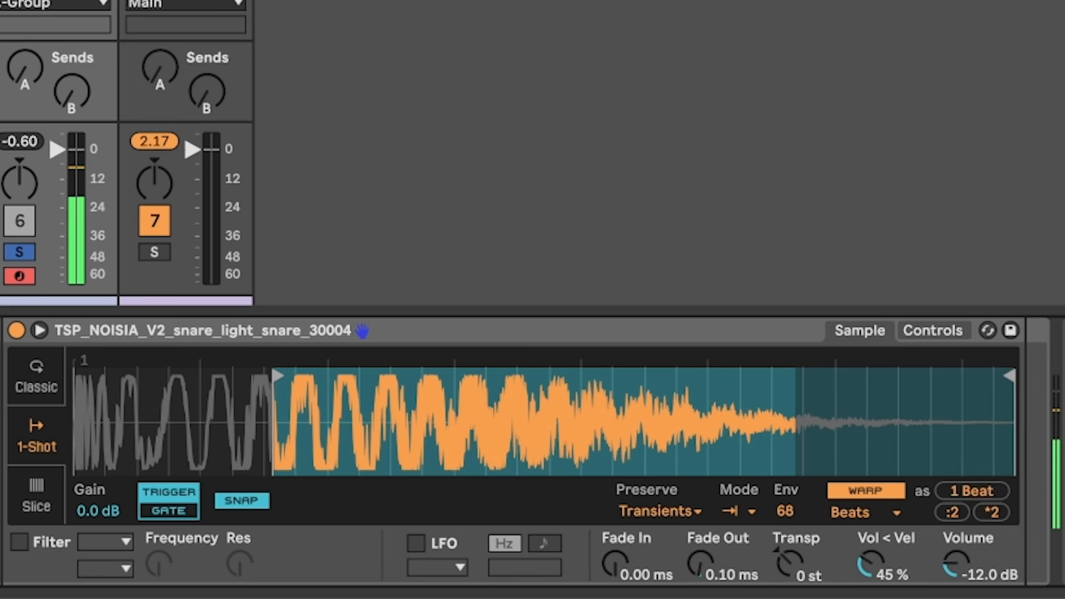
# Activate the SNARE 2 notes in bars 1 to 4, examine the one at 1.1.4, and play the clip from 1.1.1
pyautogui.click(930, 331)
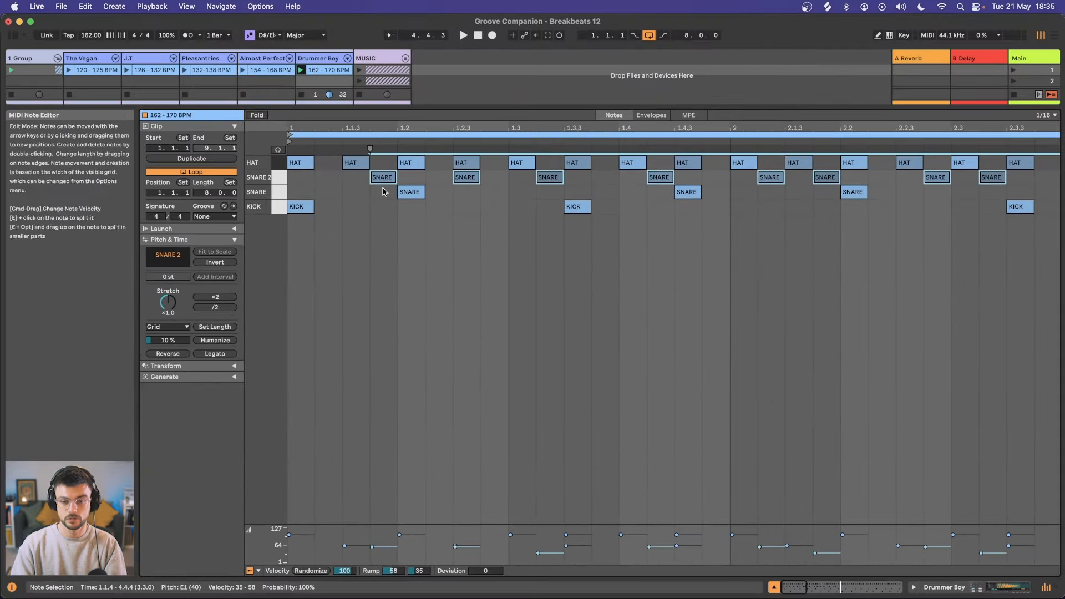
pyautogui.scroll(5, 390, 188)
pyautogui.hscroll(-2, 383, 186)
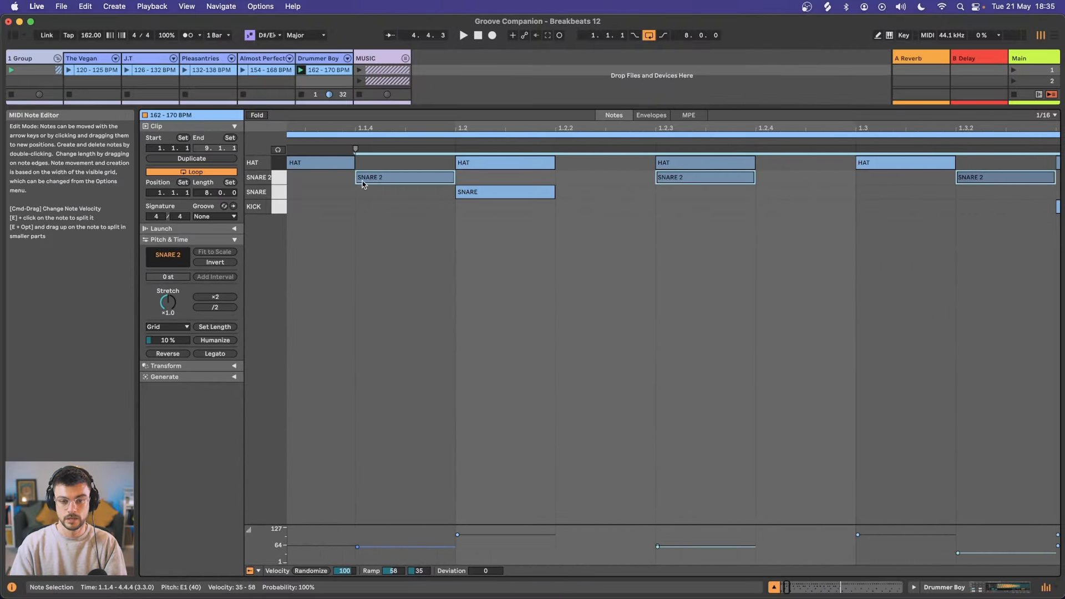
pyautogui.moveTo(355, 180); pyautogui.dragTo(357, 181)
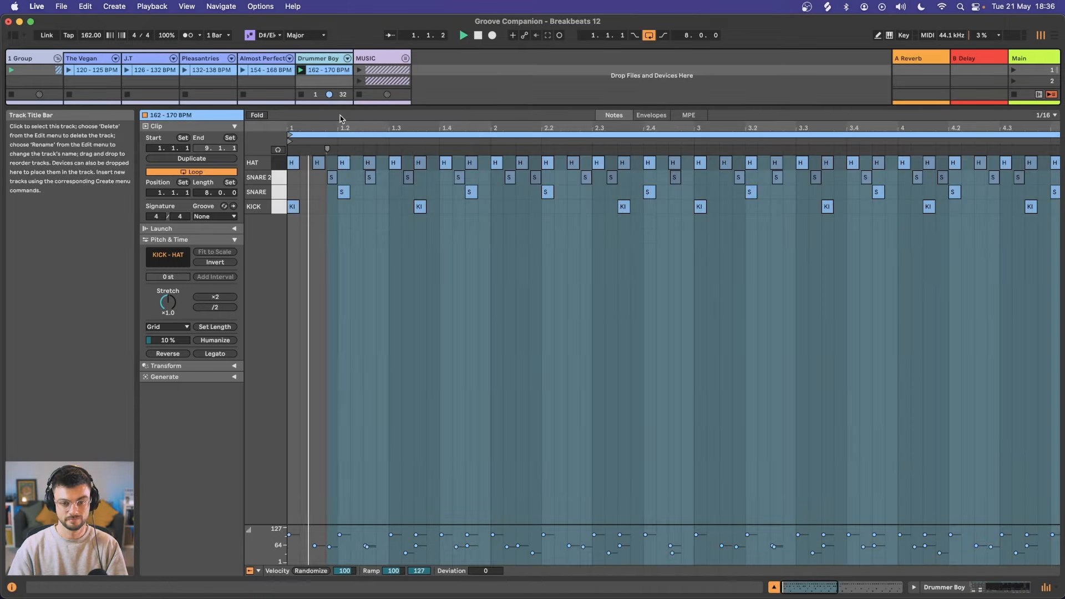
pyautogui.click(291, 184)
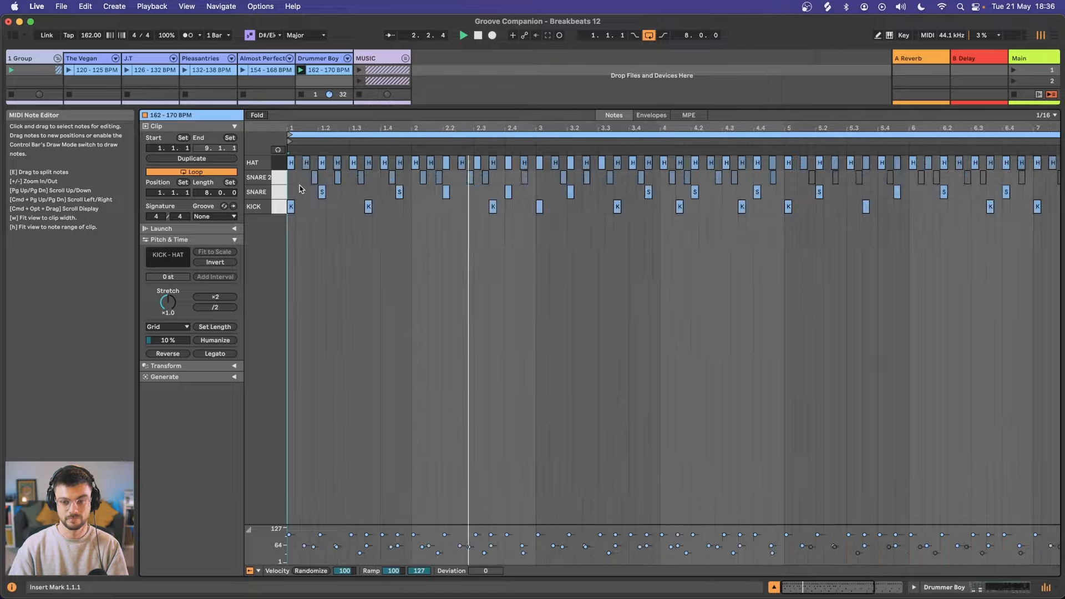